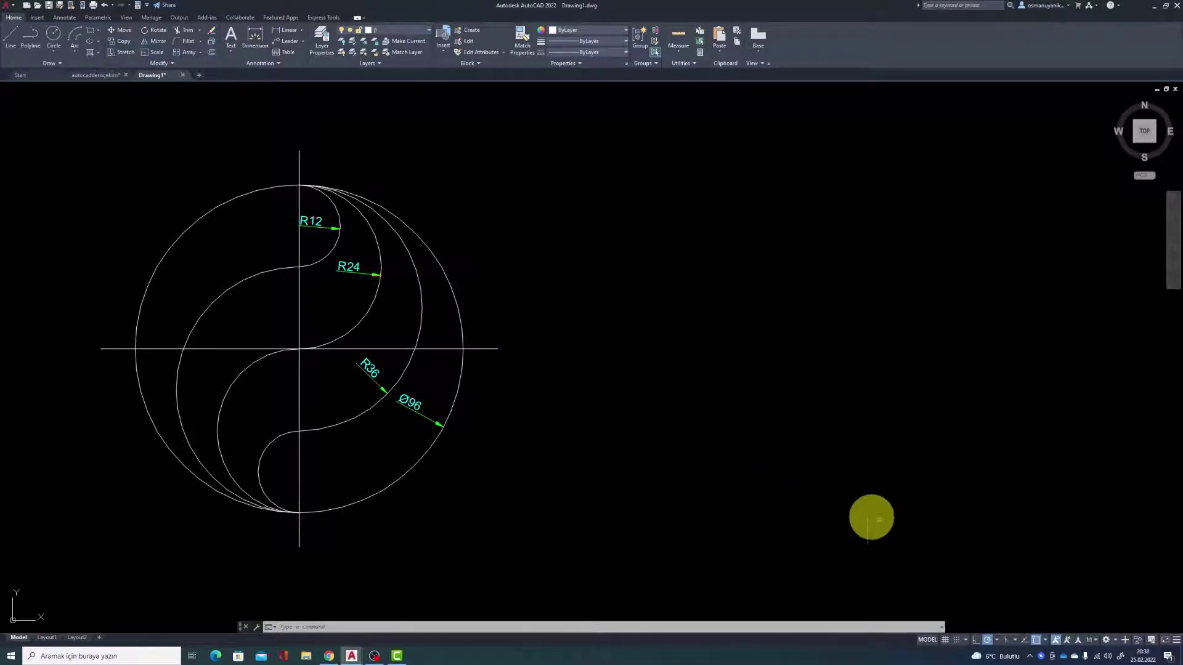
Toggle polar tracking and object snapping off and back on
{"action": "left_click", "coordinate": [986, 641]}
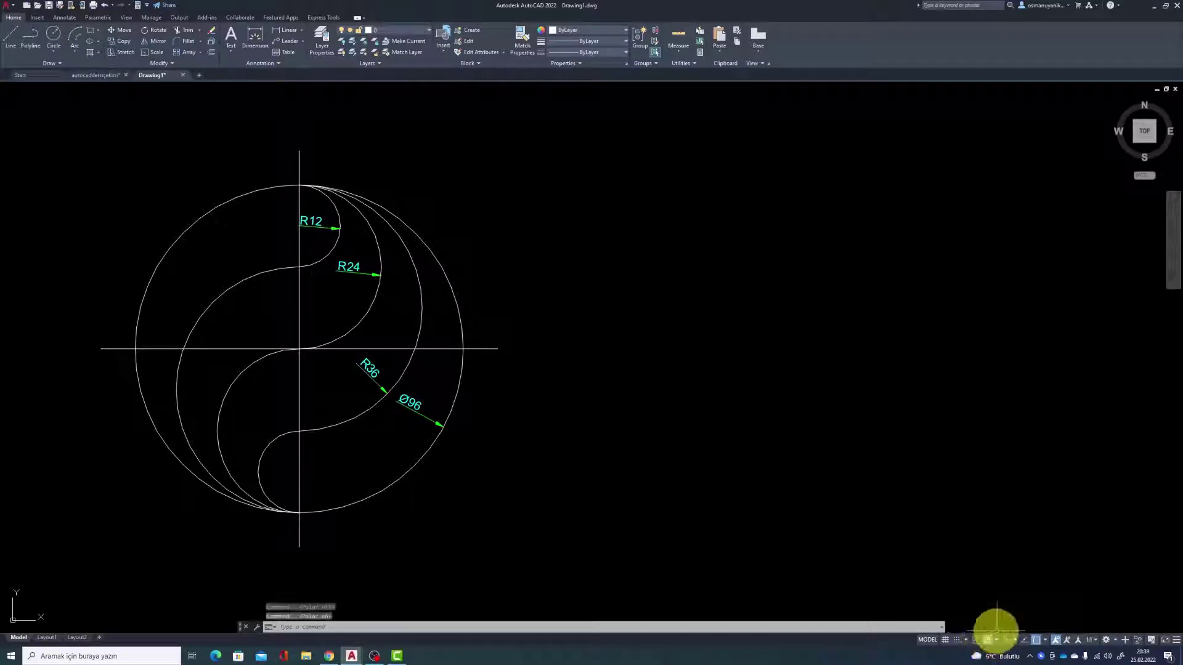
{"action": "left_click", "coordinate": [987, 641]}
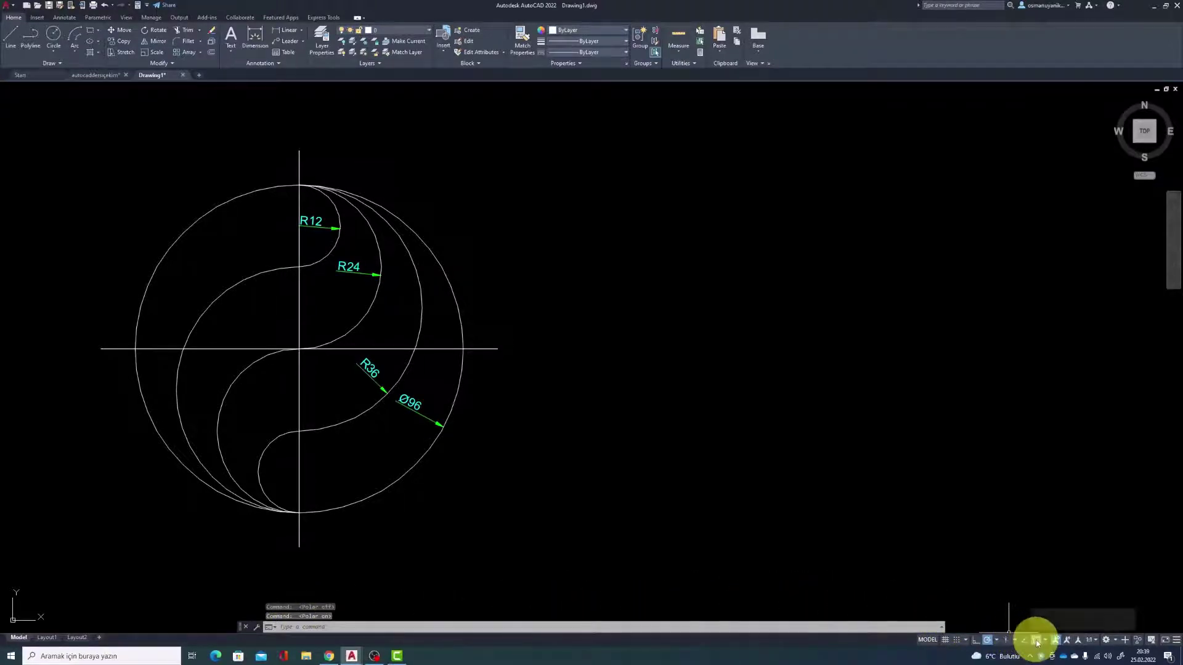
{"action": "left_click", "coordinate": [1038, 645]}
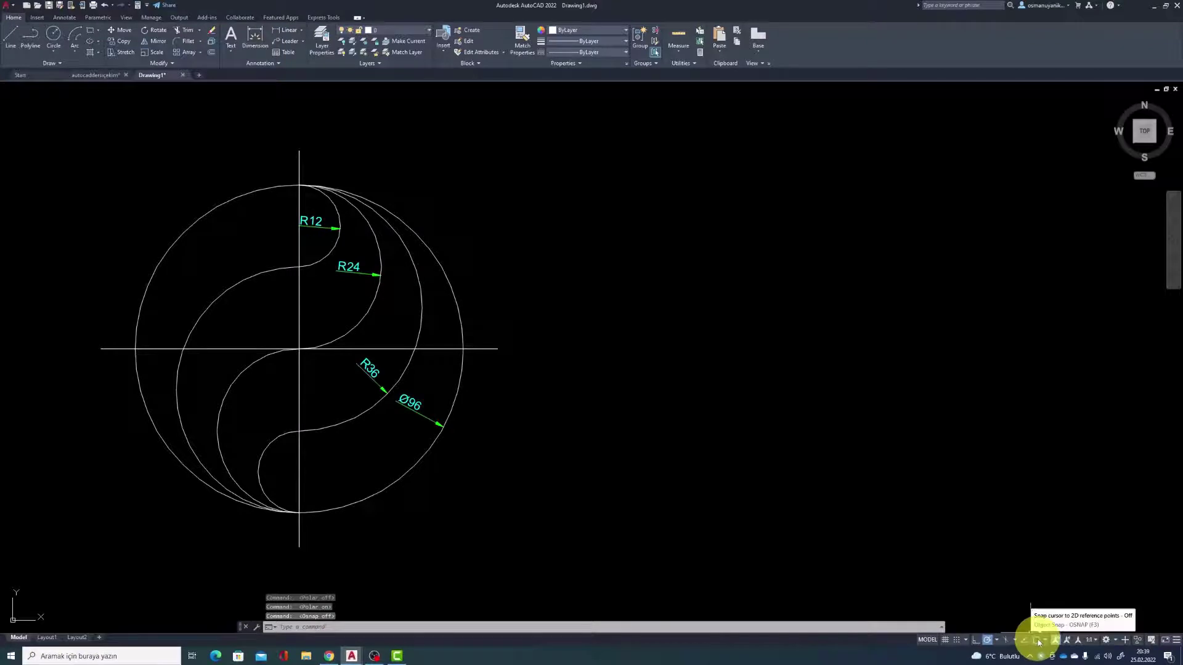
{"action": "left_click", "coordinate": [1037, 641]}
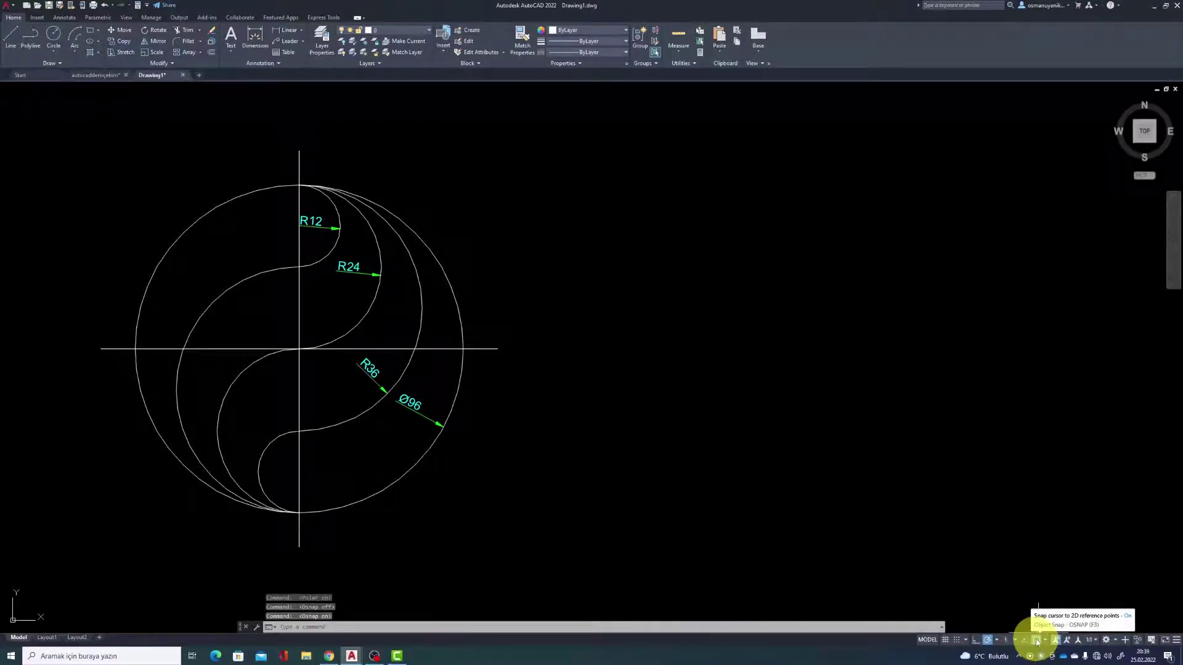
Enable the Endpoint, Midpoint, Center and Intersection object snaps in Drafting Settings
{"action": "right_click", "coordinate": [1037, 642]}
{"action": "left_click", "coordinate": [1050, 627]}
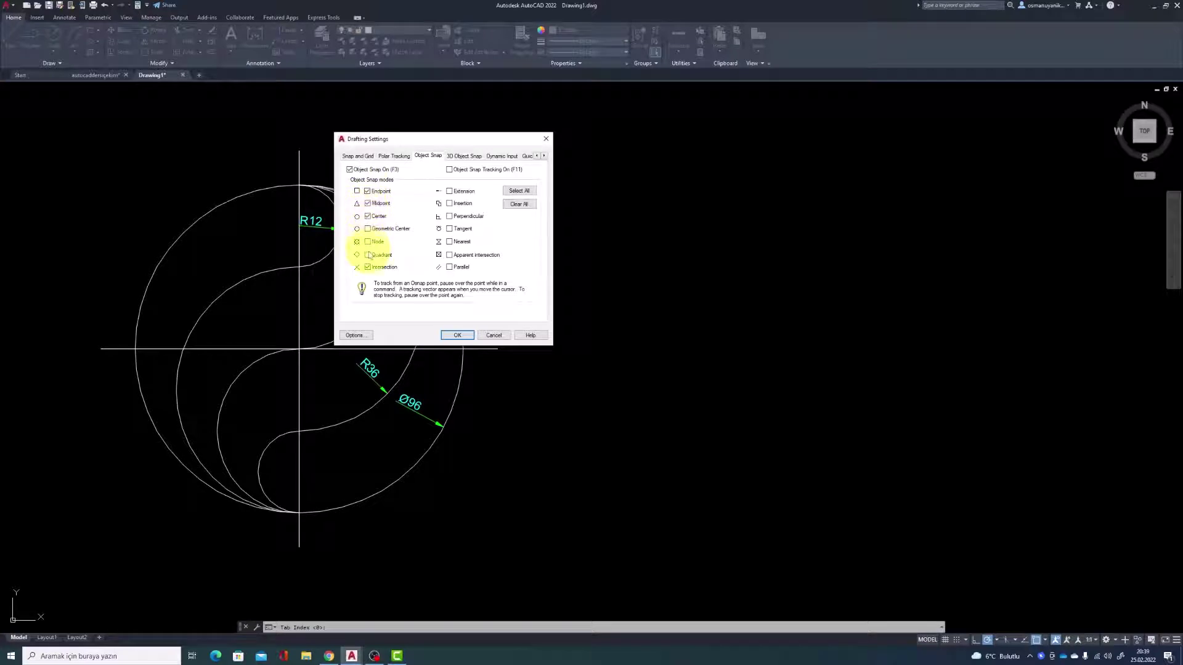
{"action": "left_click", "coordinate": [457, 336]}
{"action": "type", "text": "L"}
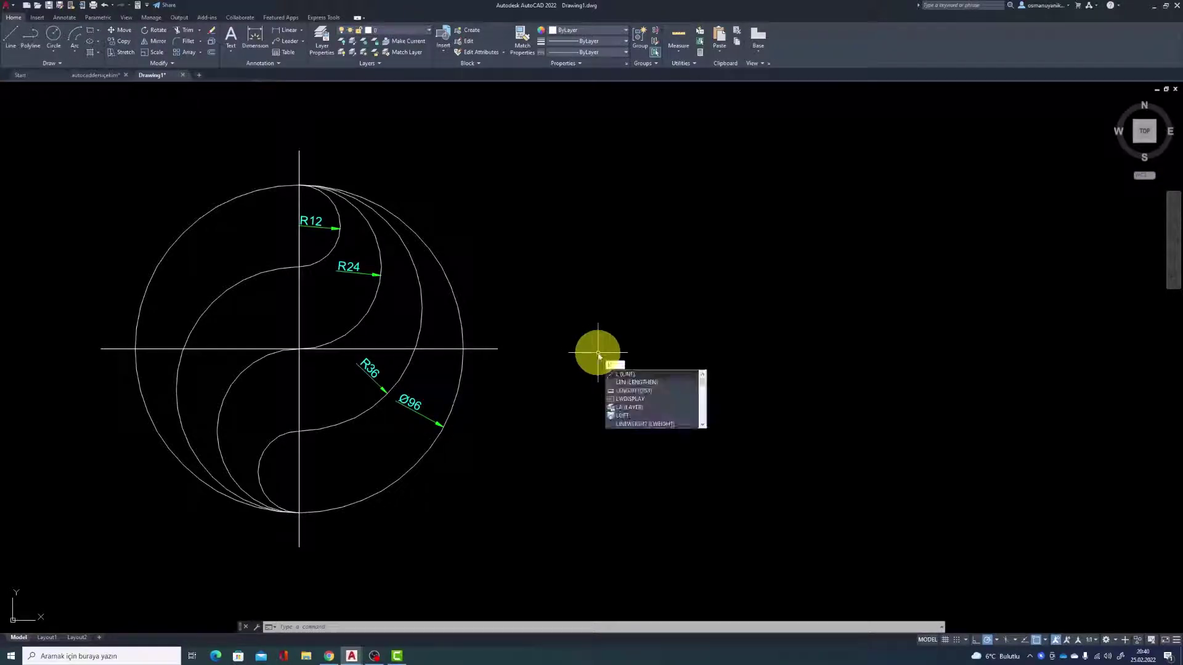
Draw a horizontal line 106 long to the right of the reference drawing
{"action": "key", "text": "Return"}
{"action": "left_click", "coordinate": [605, 354]}
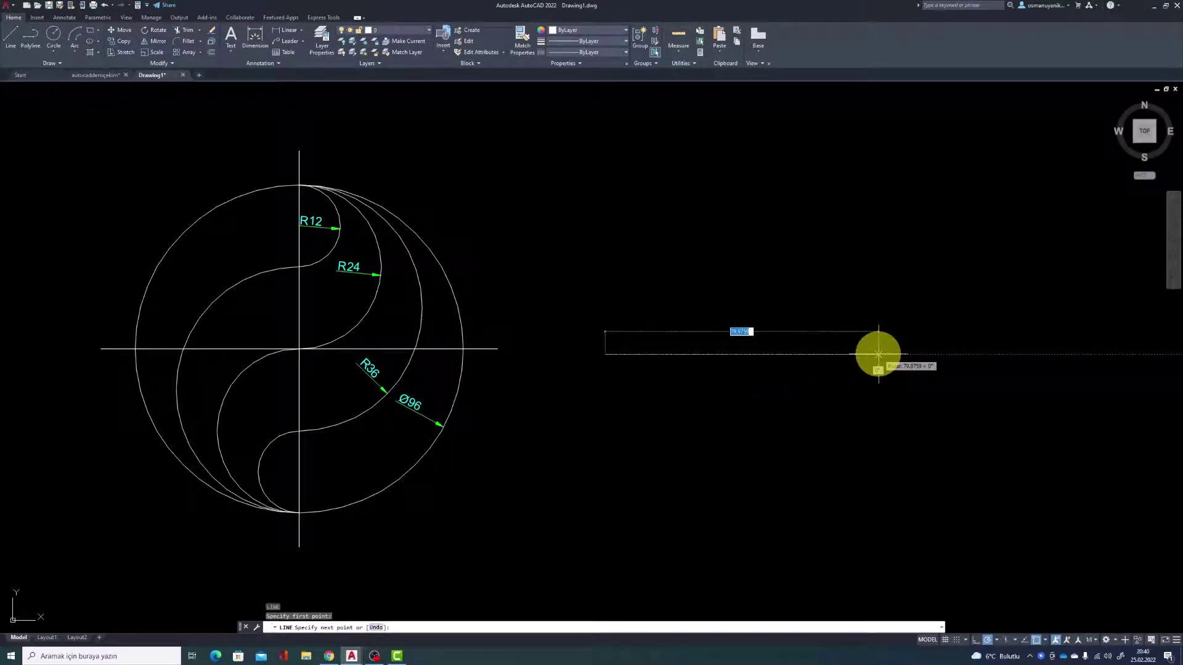
{"action": "key", "text": "Return"}
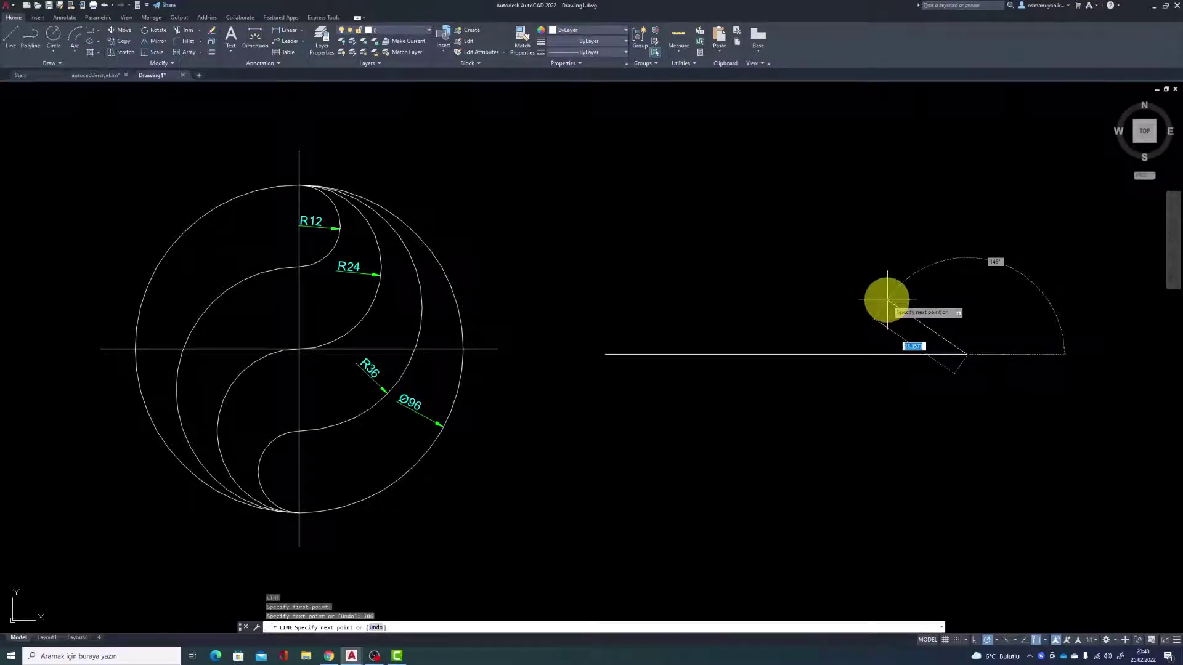
{"action": "key", "text": "Return"}
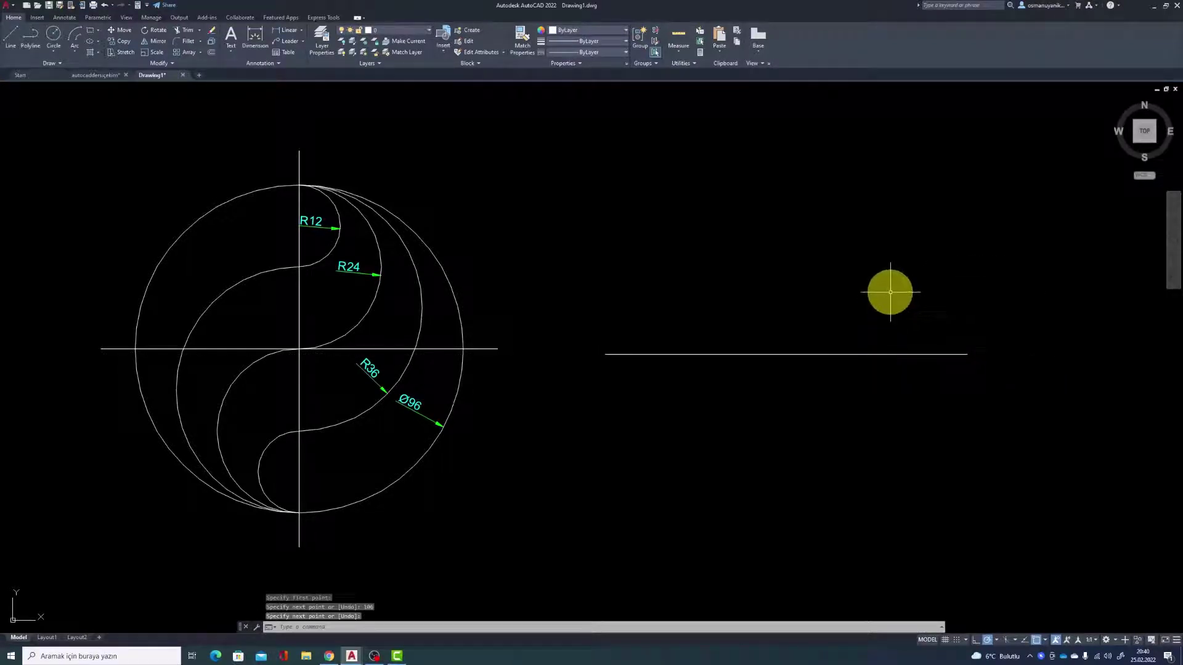
Draw a vertical line 106 long crossing above the horizontal one
{"action": "key", "text": "Return"}
{"action": "left_click", "coordinate": [733, 216]}
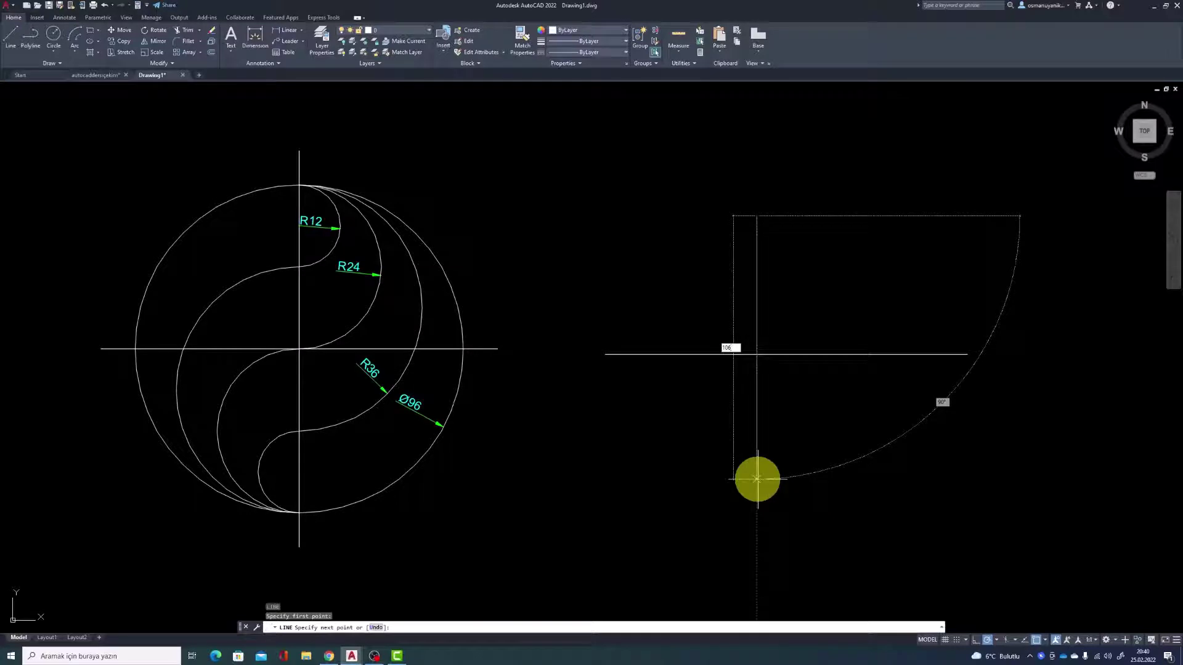
{"action": "key", "text": "Return"}
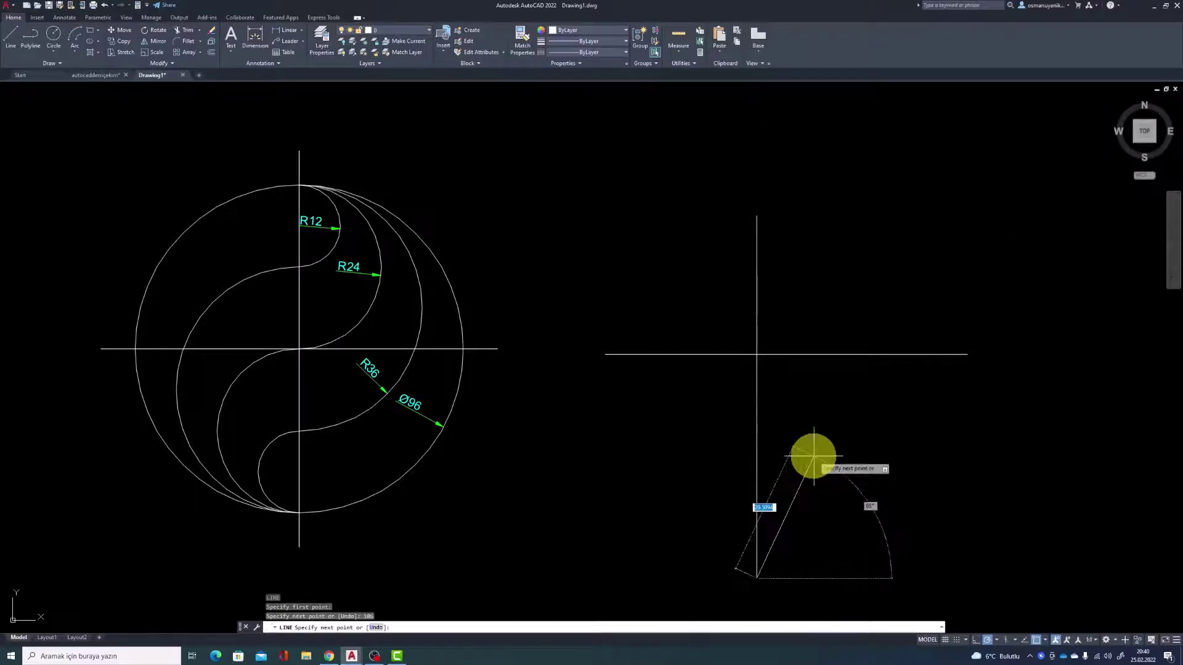
{"action": "key", "text": "Return"}
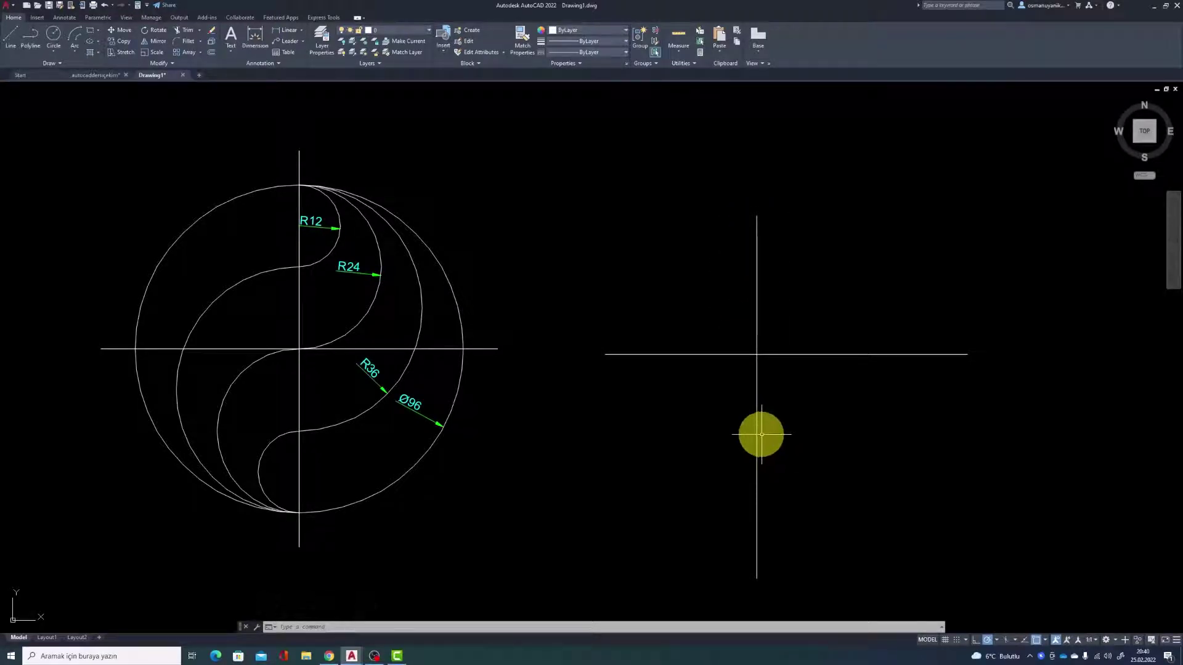
Move the vertical line by its midpoint grip onto the horizontal line's midpoint
{"action": "left_click", "coordinate": [756, 424]}
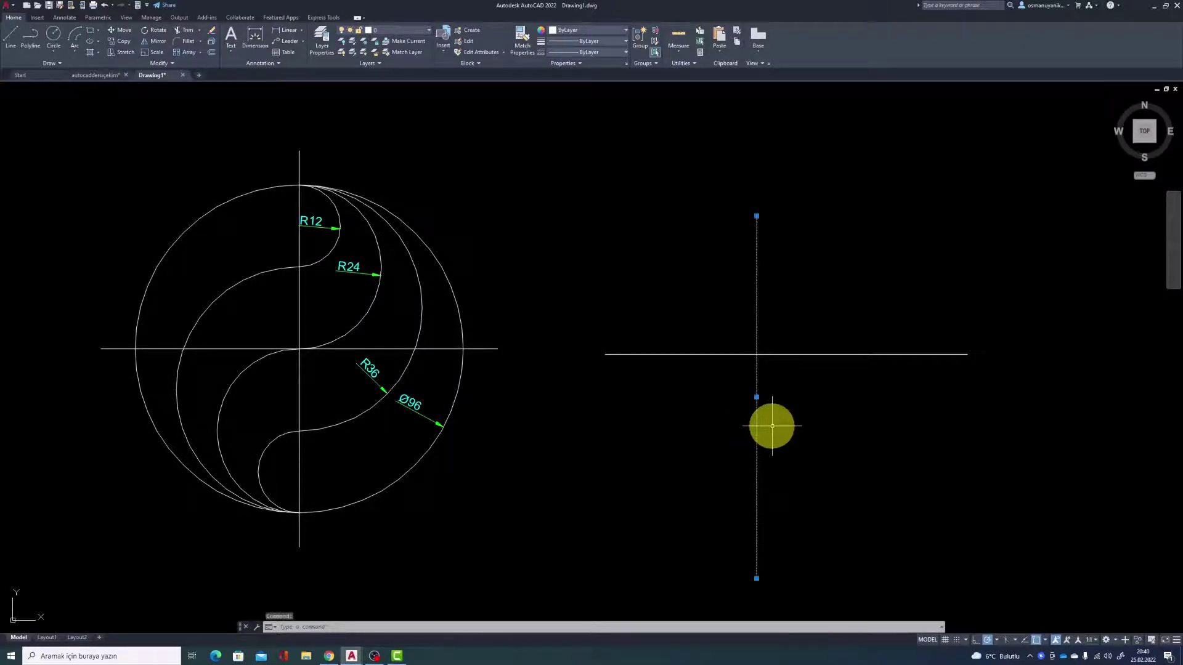
{"action": "left_click", "coordinate": [756, 397]}
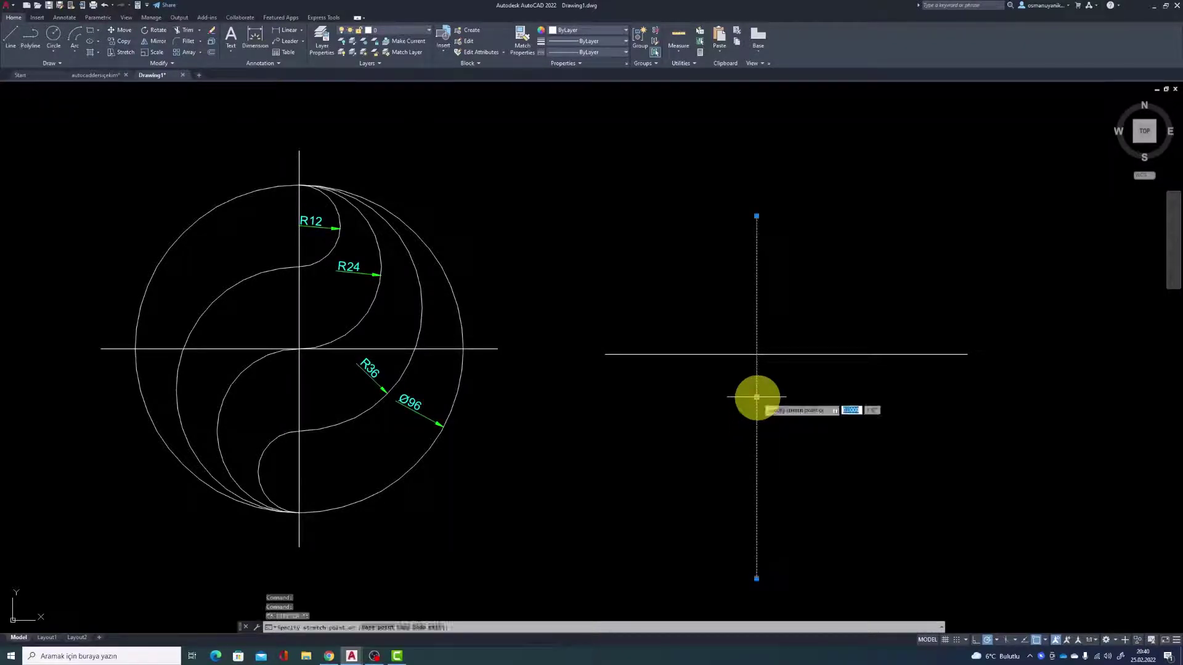
{"action": "left_click", "coordinate": [793, 354]}
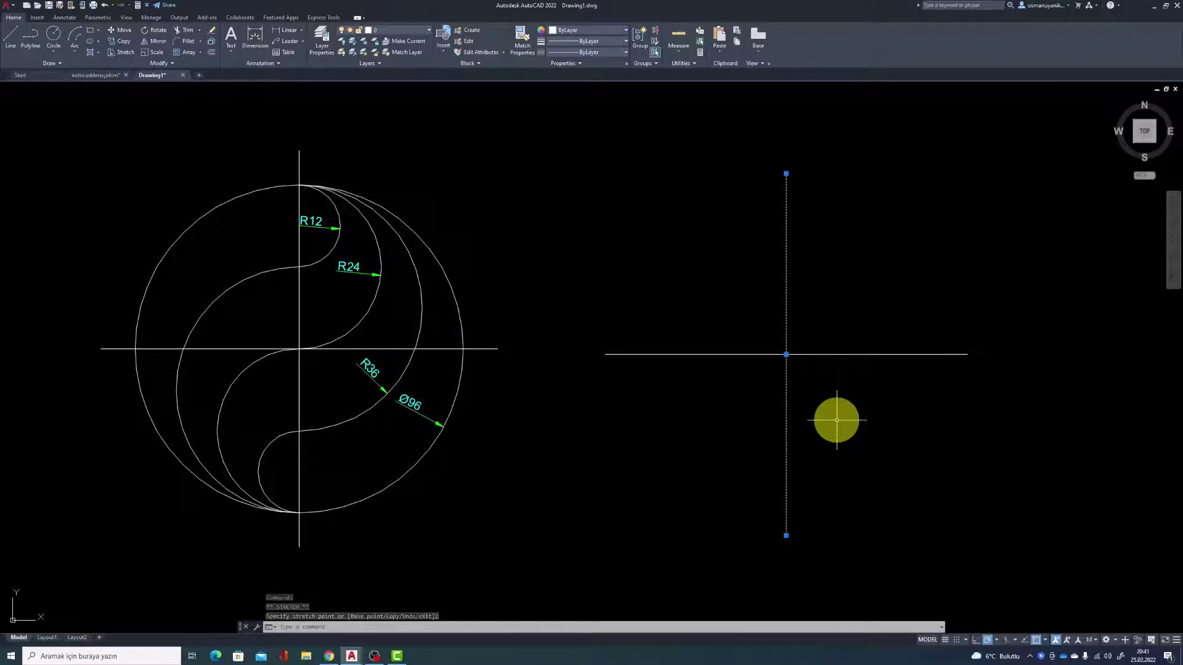
{"action": "key", "text": "Escape"}
{"action": "type", "text": "C"}
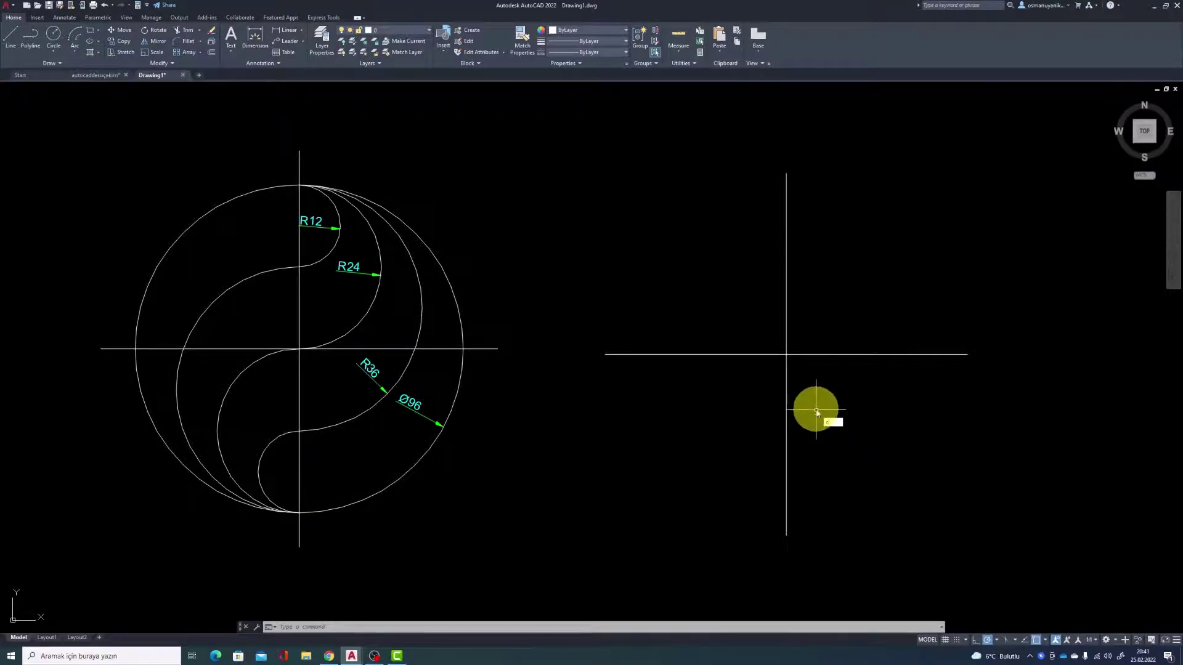
Draw a circle of diameter 96 centred at the centre-line intersection
{"action": "key", "text": "Return"}
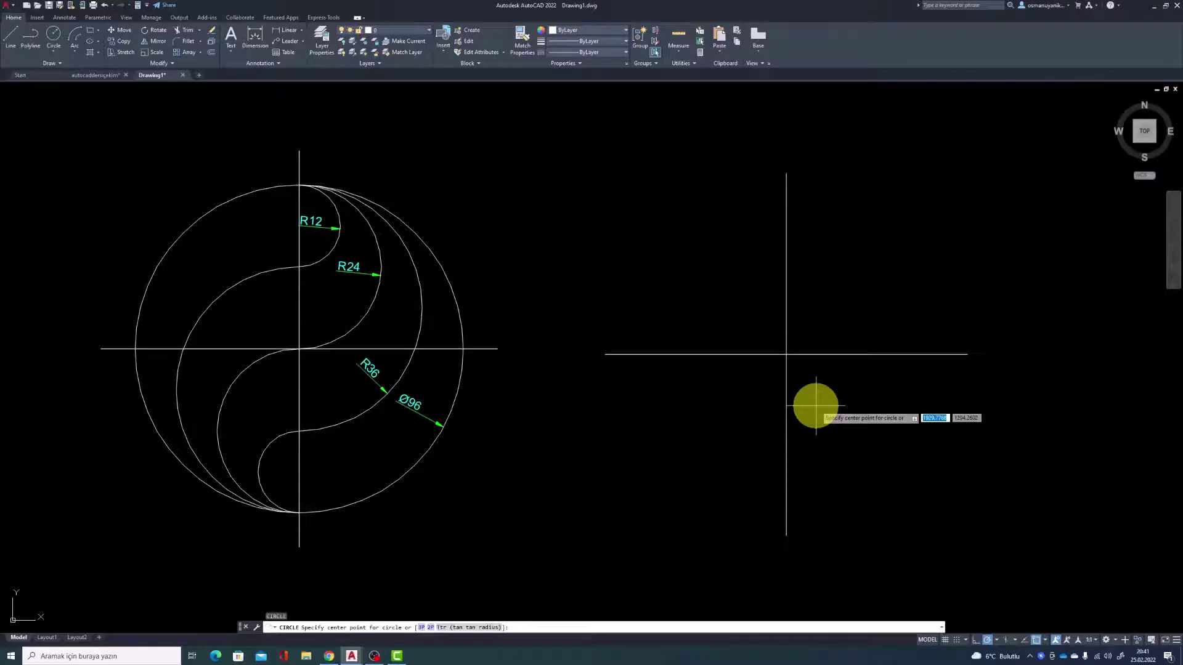
{"action": "left_click", "coordinate": [786, 354]}
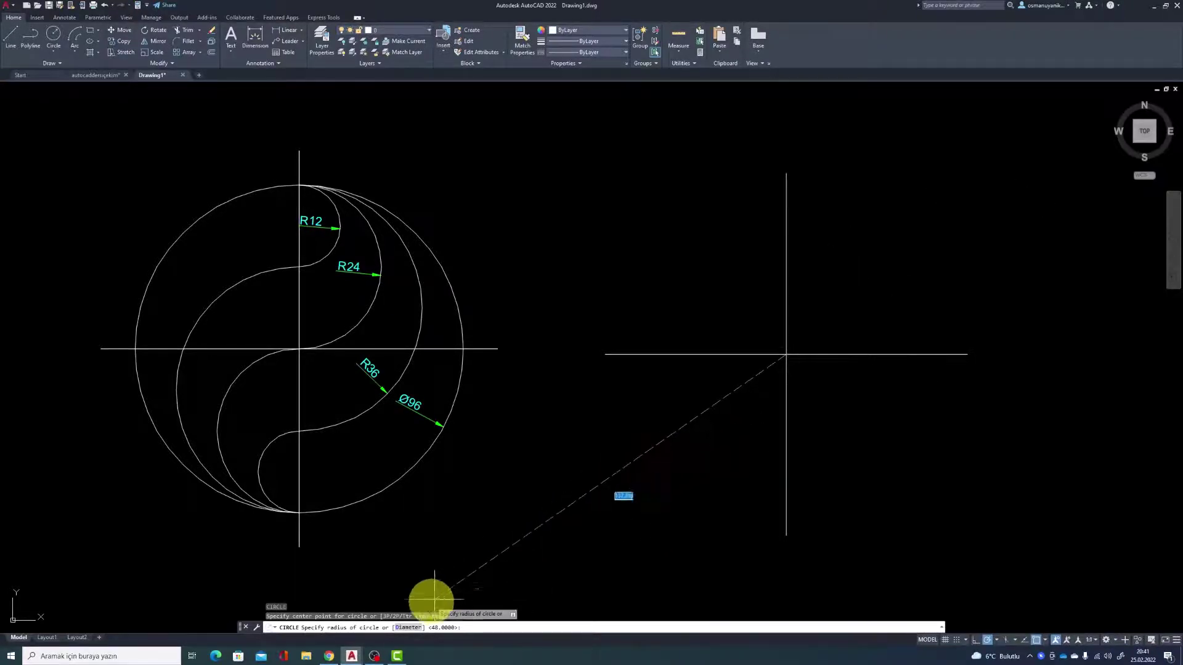
{"action": "left_click", "coordinate": [408, 628]}
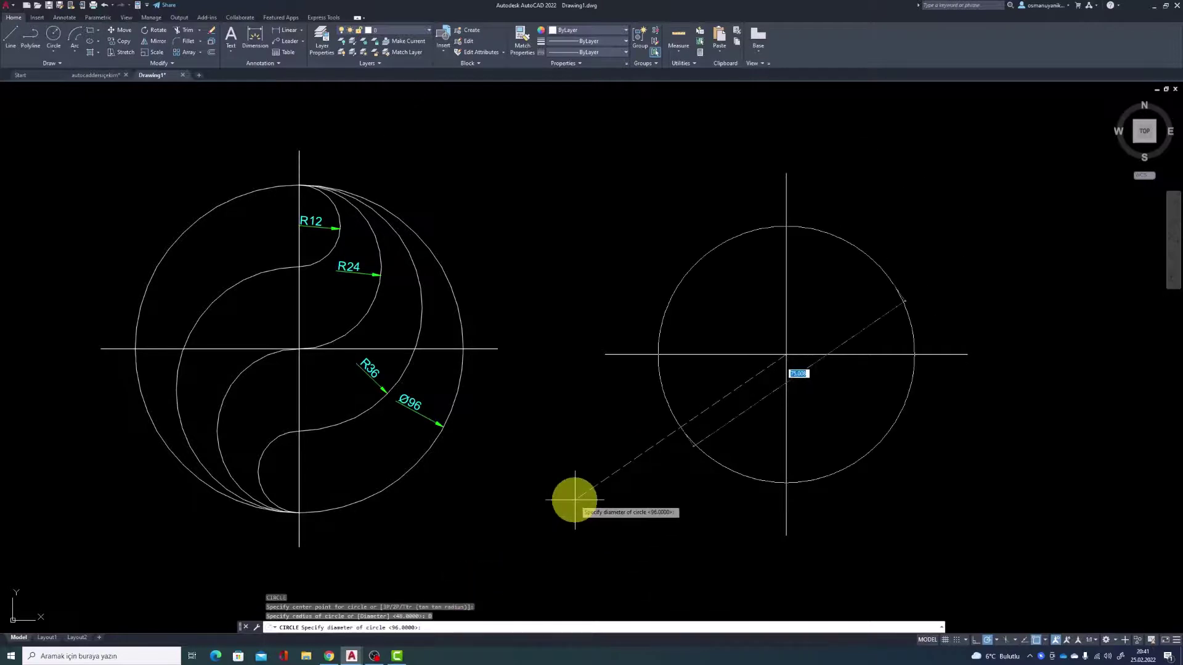
{"action": "type", "text": "9"}
{"action": "key", "text": "Return"}
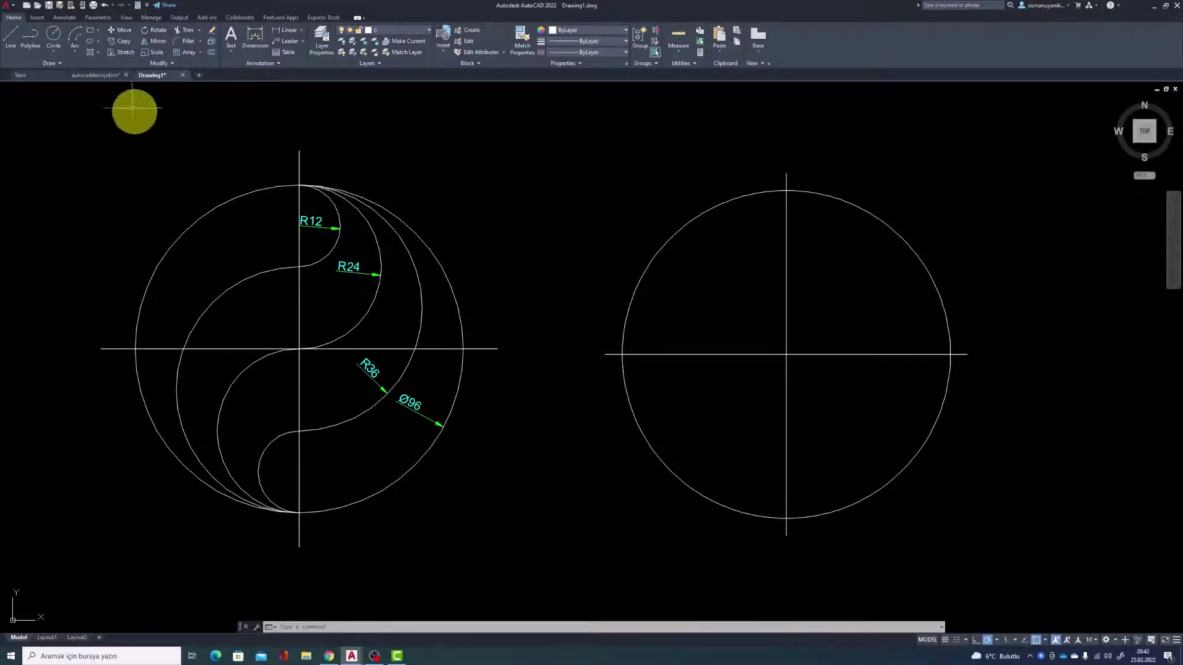
Draw a start-end-radius arc of R24 from the circle centre to its top quadrant
{"action": "left_click", "coordinate": [76, 52]}
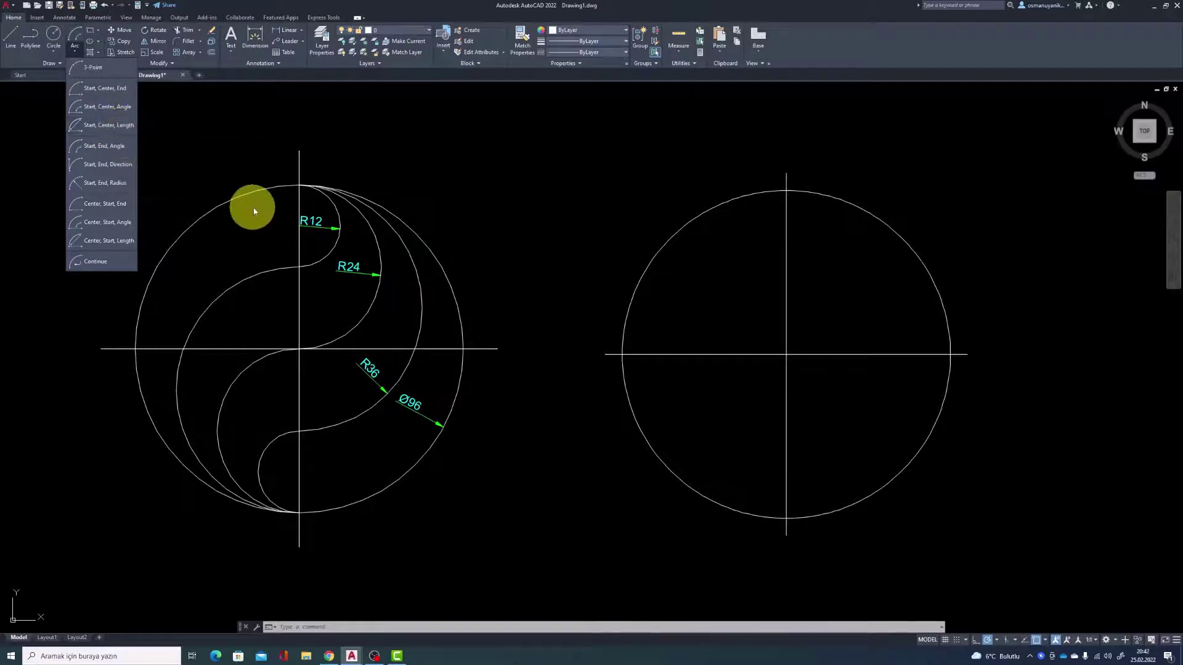
{"action": "left_click", "coordinate": [98, 185]}
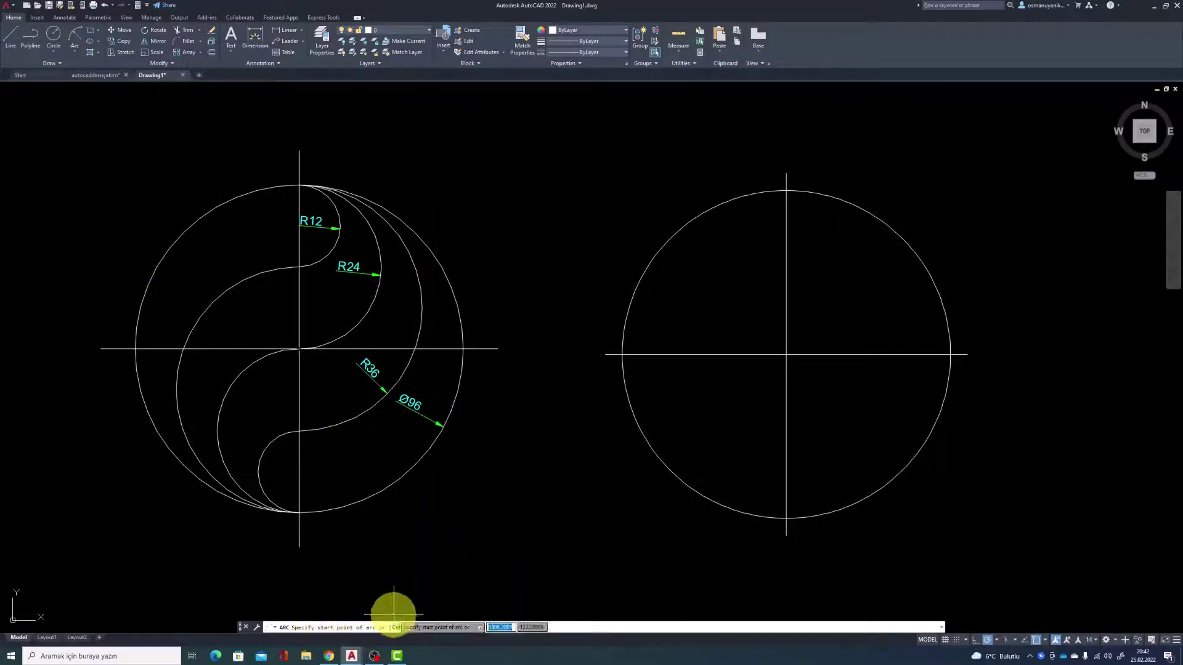
{"action": "left_click", "coordinate": [786, 354]}
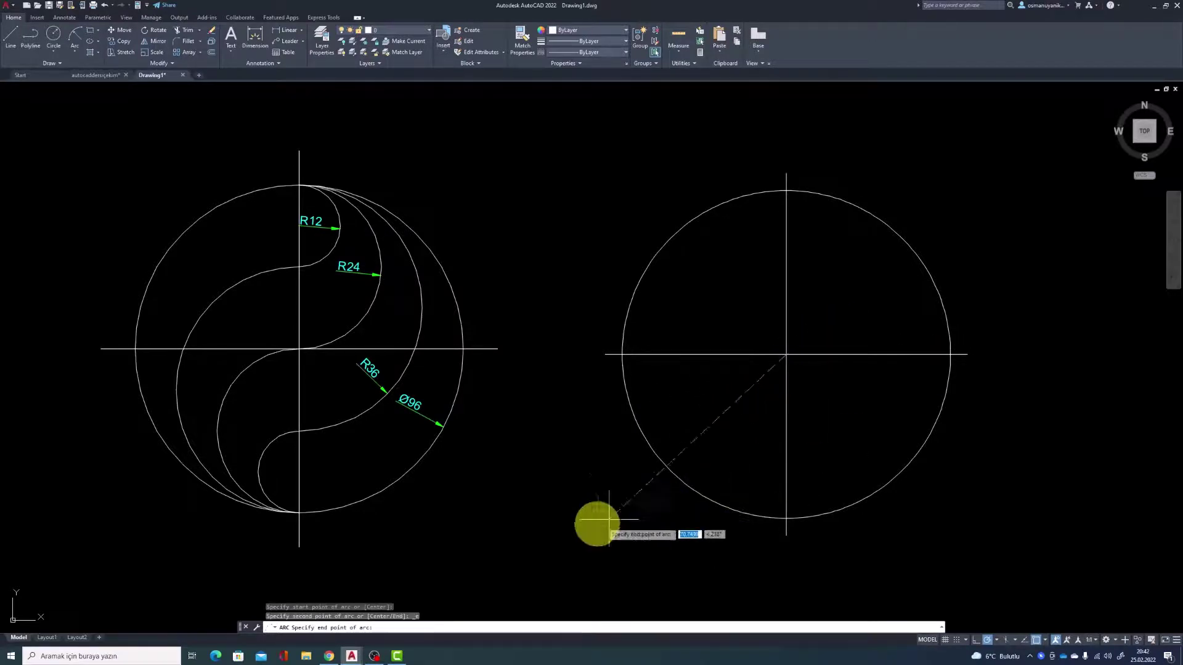
{"action": "left_click", "coordinate": [785, 191]}
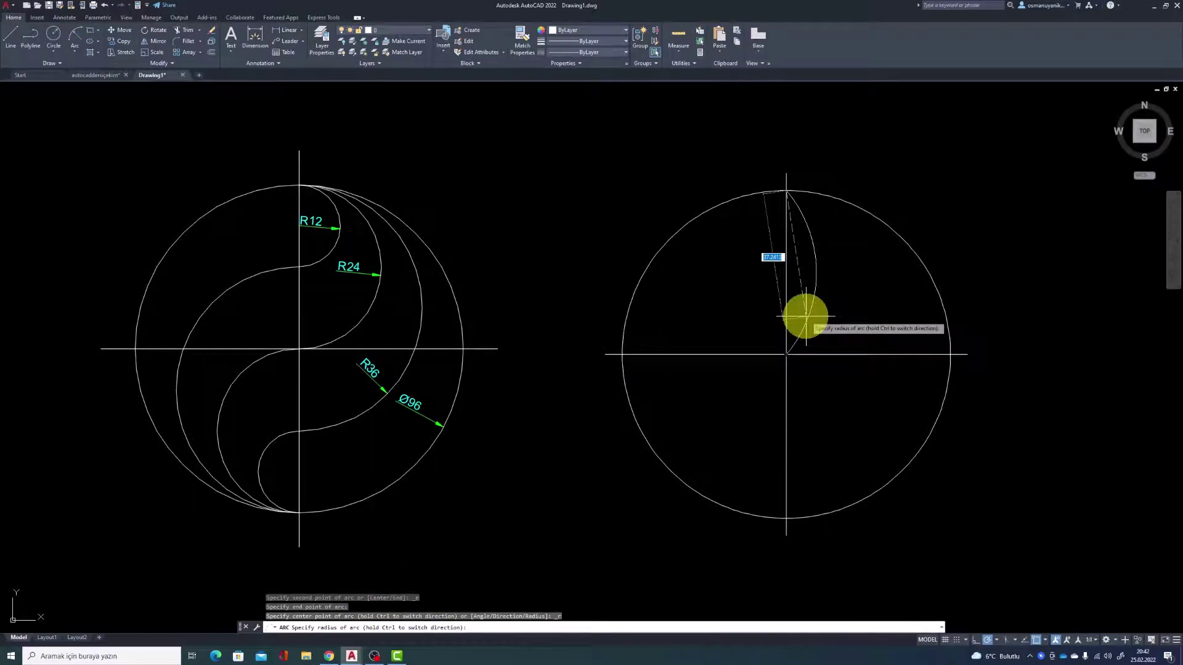
{"action": "type", "text": "24"}
{"action": "key", "text": "Return"}
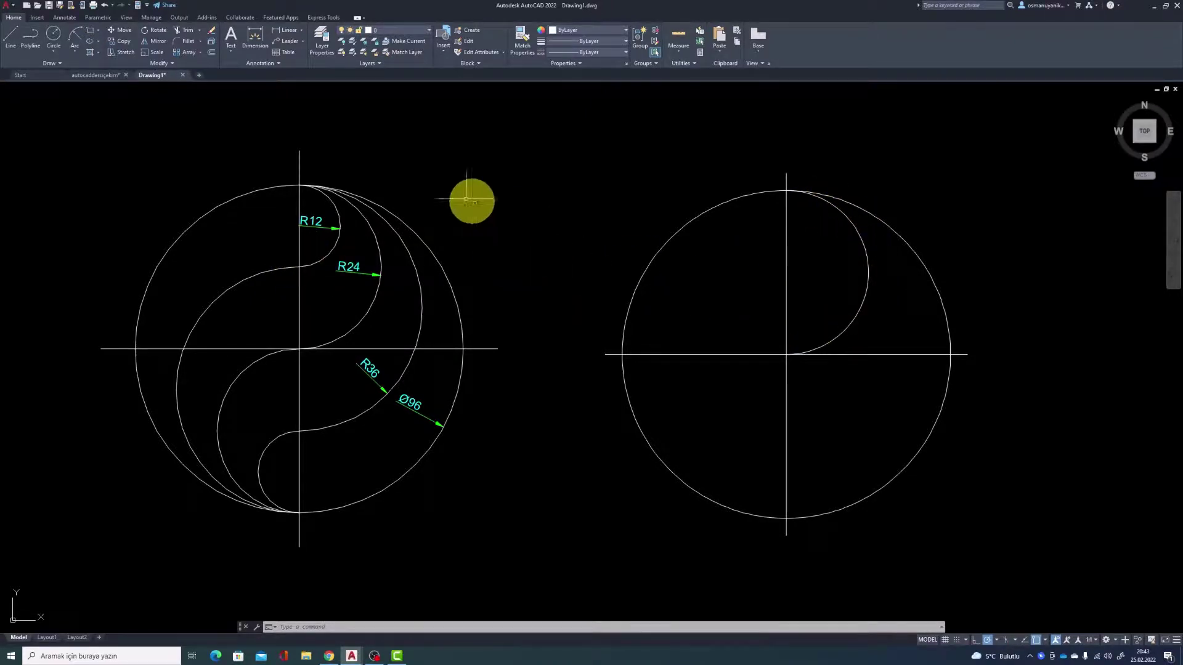
Draw an R12 arc from the upper centre-line midpoint to the circle's top point
{"action": "left_click", "coordinate": [77, 53]}
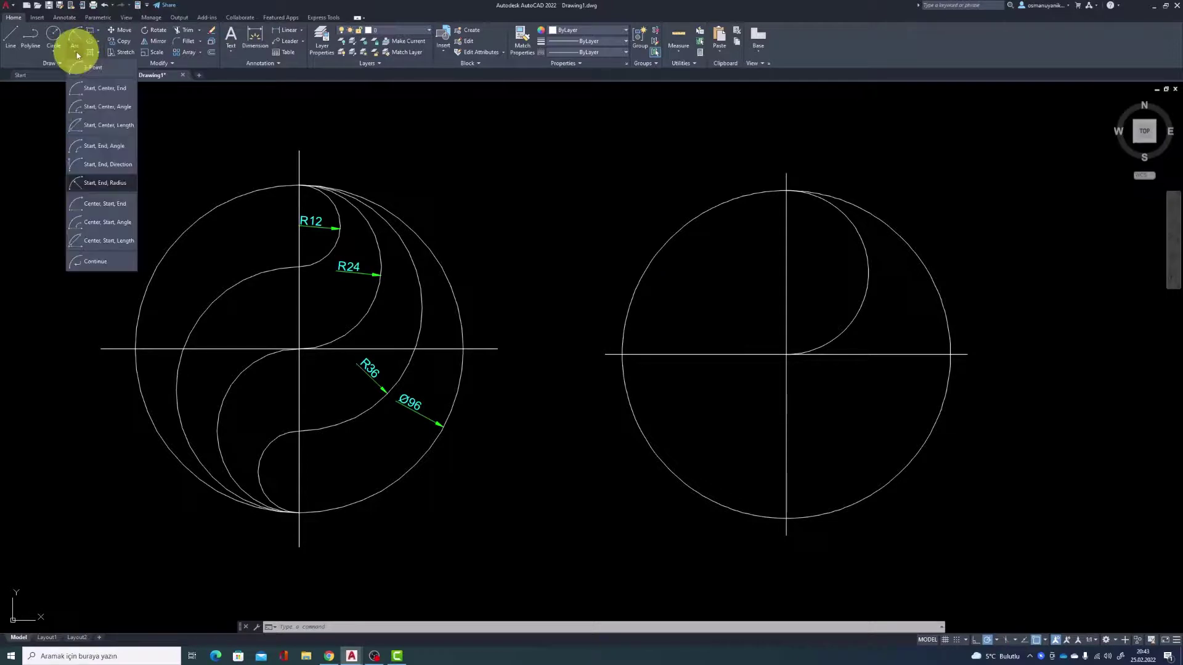
{"action": "left_click", "coordinate": [109, 184]}
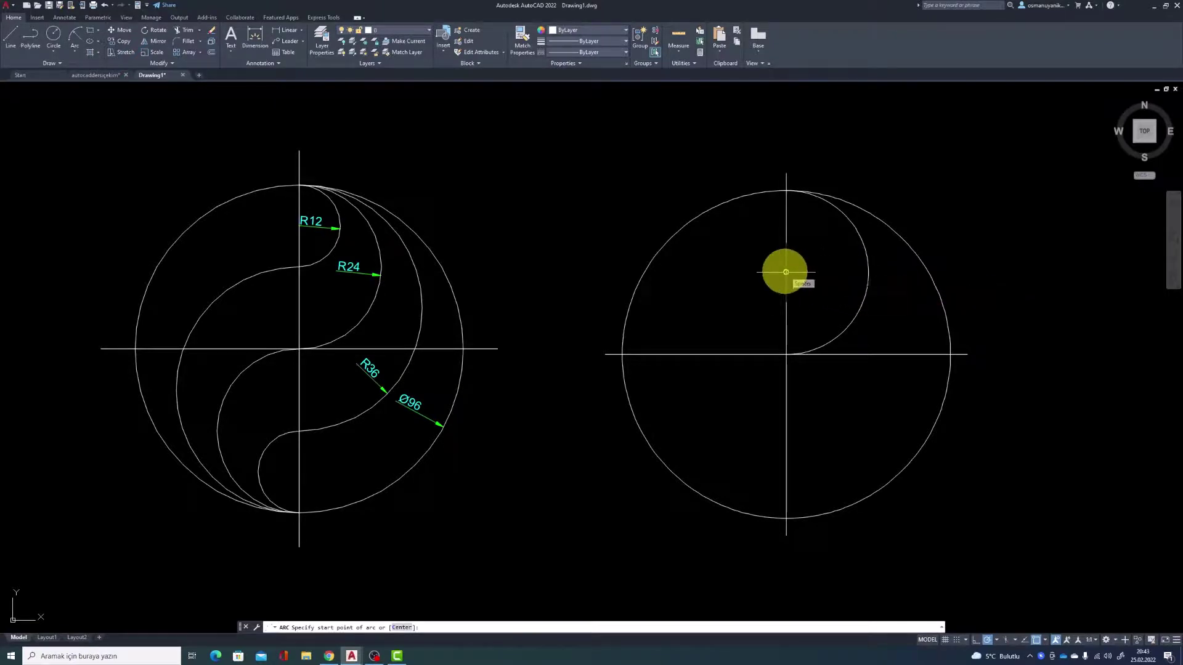
{"action": "left_click", "coordinate": [786, 272]}
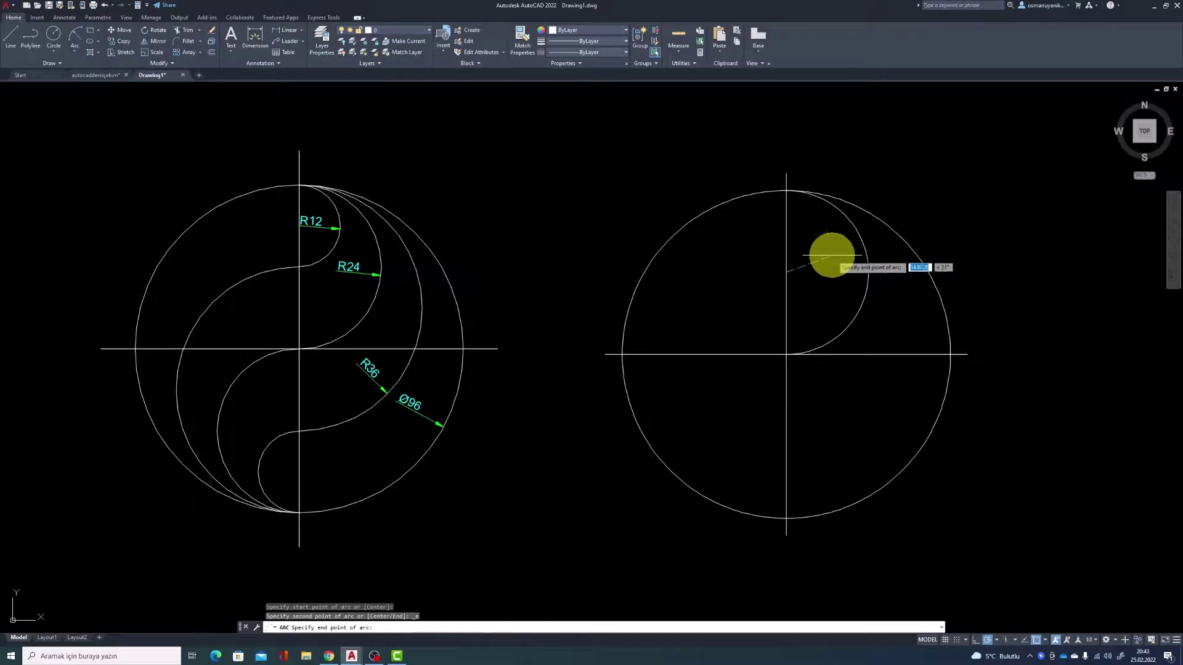
{"action": "left_click", "coordinate": [787, 191]}
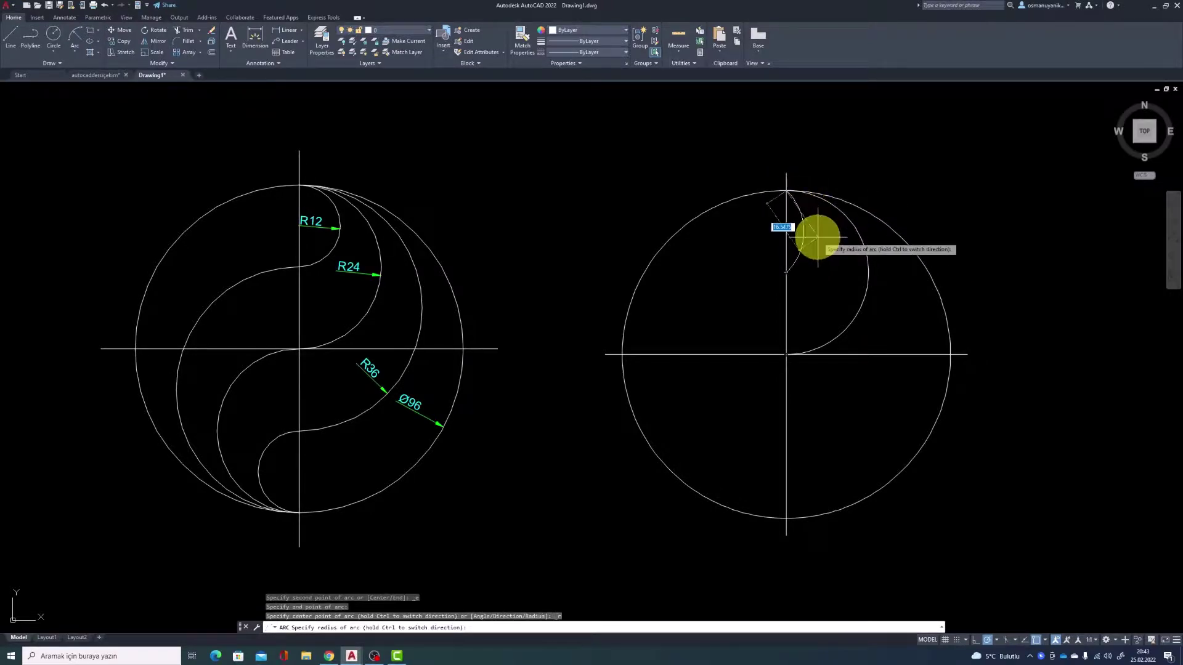
{"action": "type", "text": "12"}
{"action": "key", "text": "Return"}
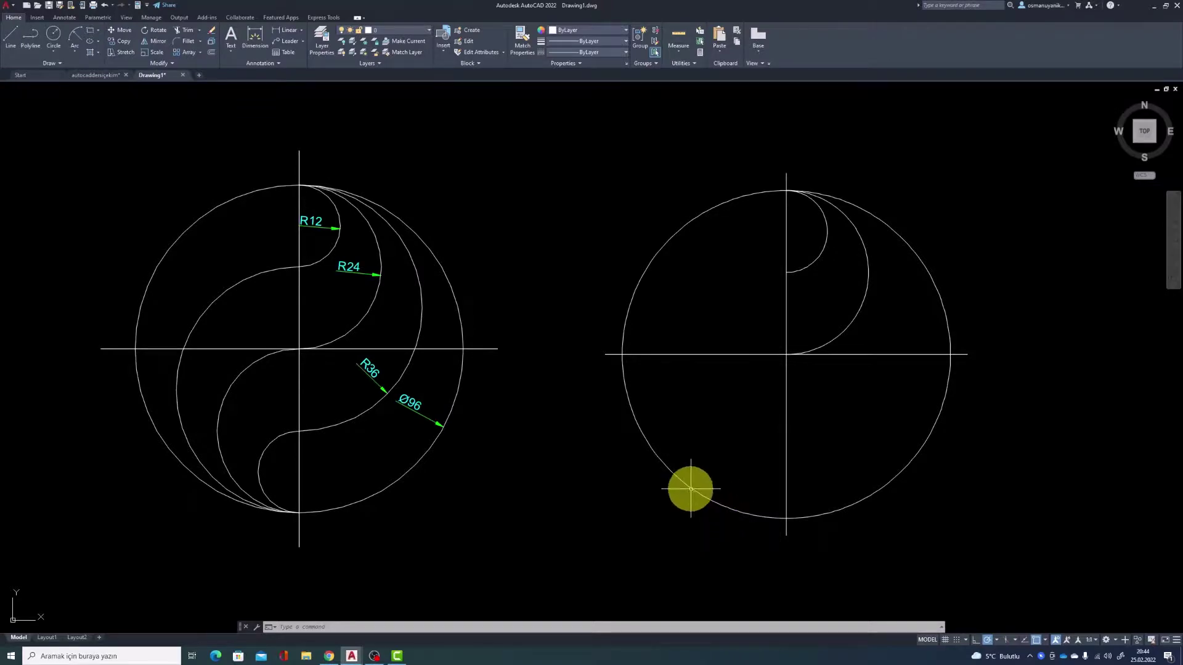
Draw an R24 arc from the circle centre to its bottom quadrant, bulging left
{"action": "left_click", "coordinate": [74, 48]}
{"action": "left_click", "coordinate": [106, 184]}
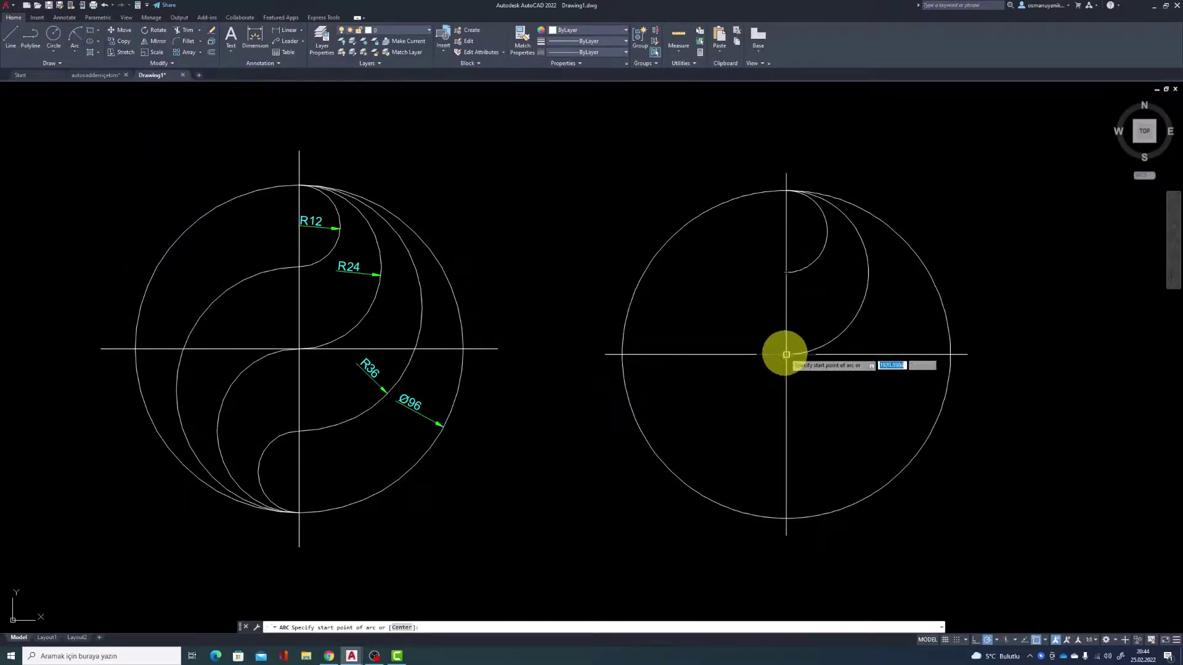
{"action": "left_click", "coordinate": [786, 354]}
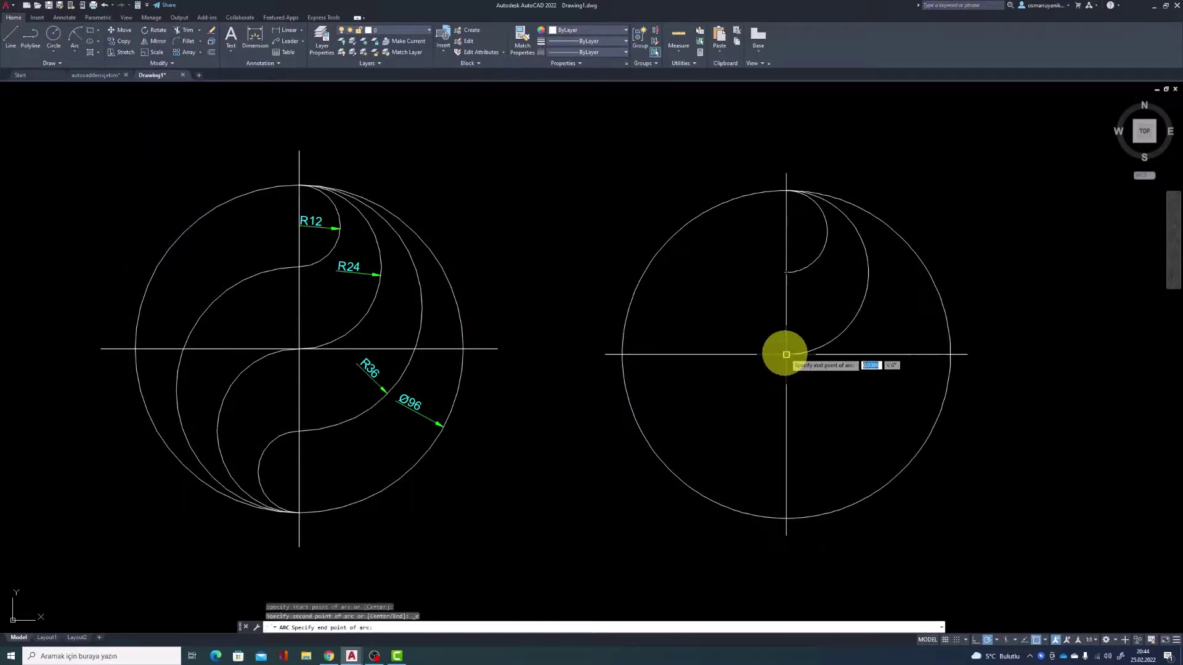
{"action": "left_click", "coordinate": [786, 518]}
{"action": "type", "text": "24"}
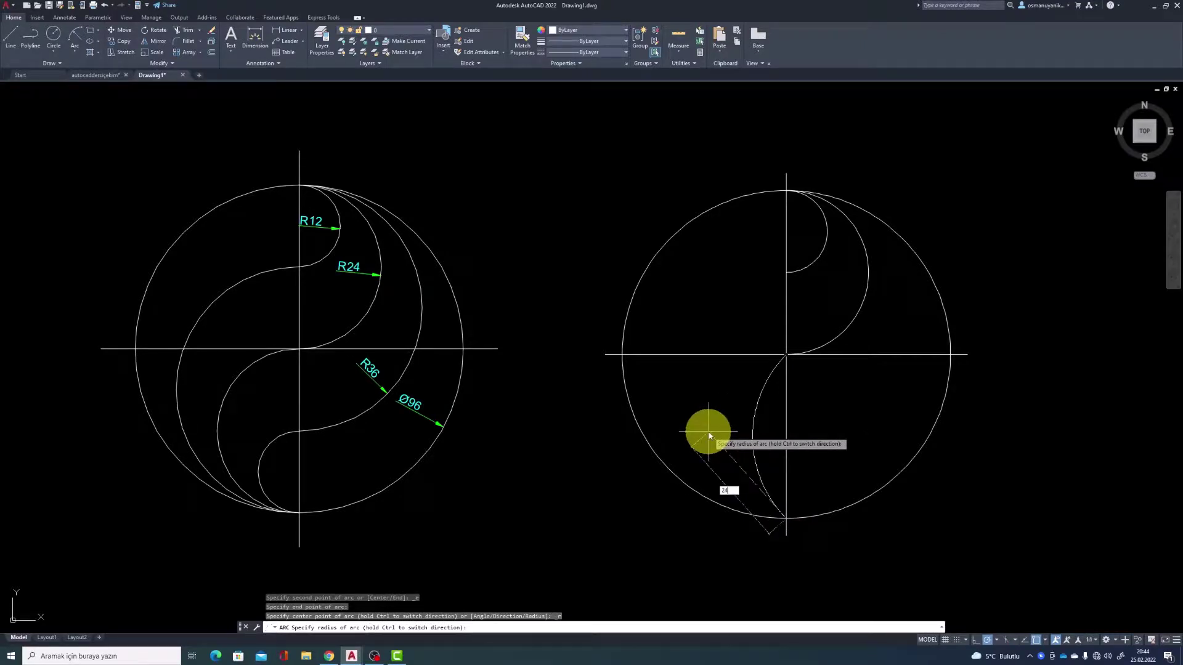
{"action": "key", "text": "Return"}
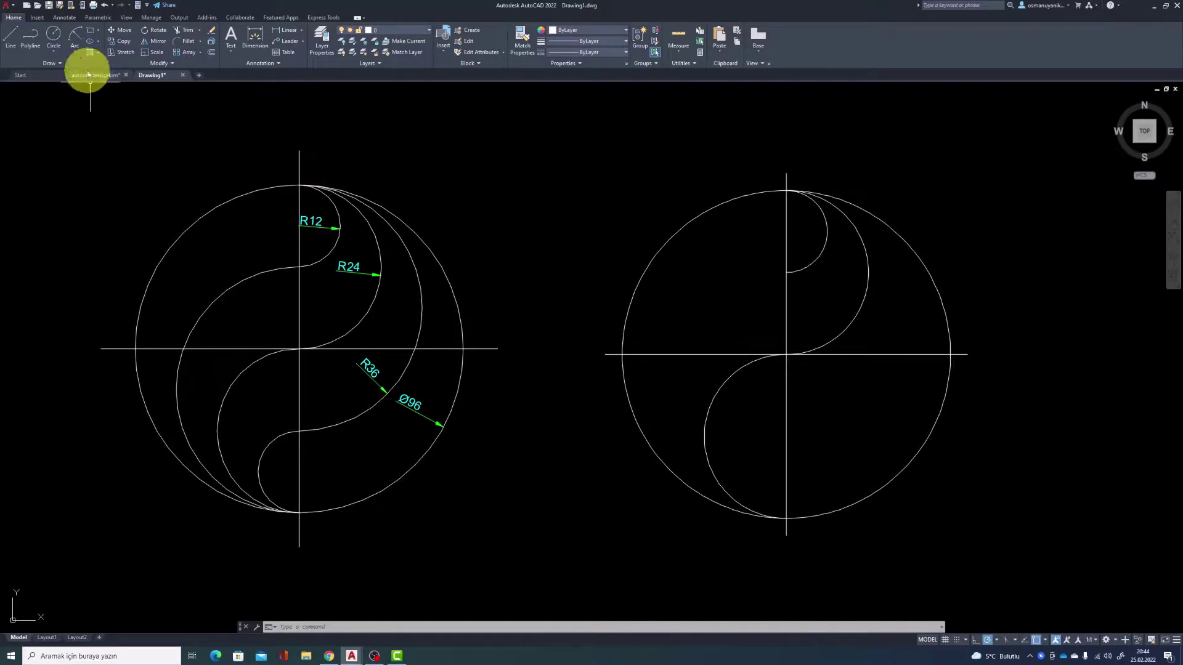
Draw an R12 arc from midway between centre and bottom quadrant to the circle's bottom
{"action": "left_click", "coordinate": [75, 48]}
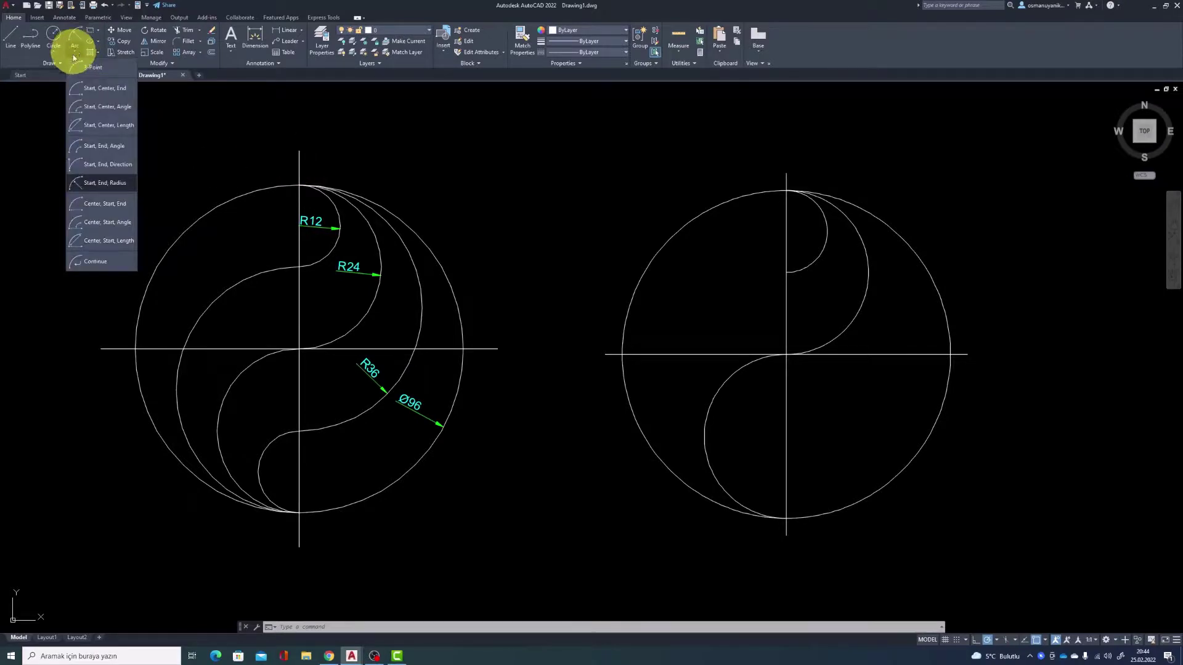
{"action": "left_click", "coordinate": [103, 184]}
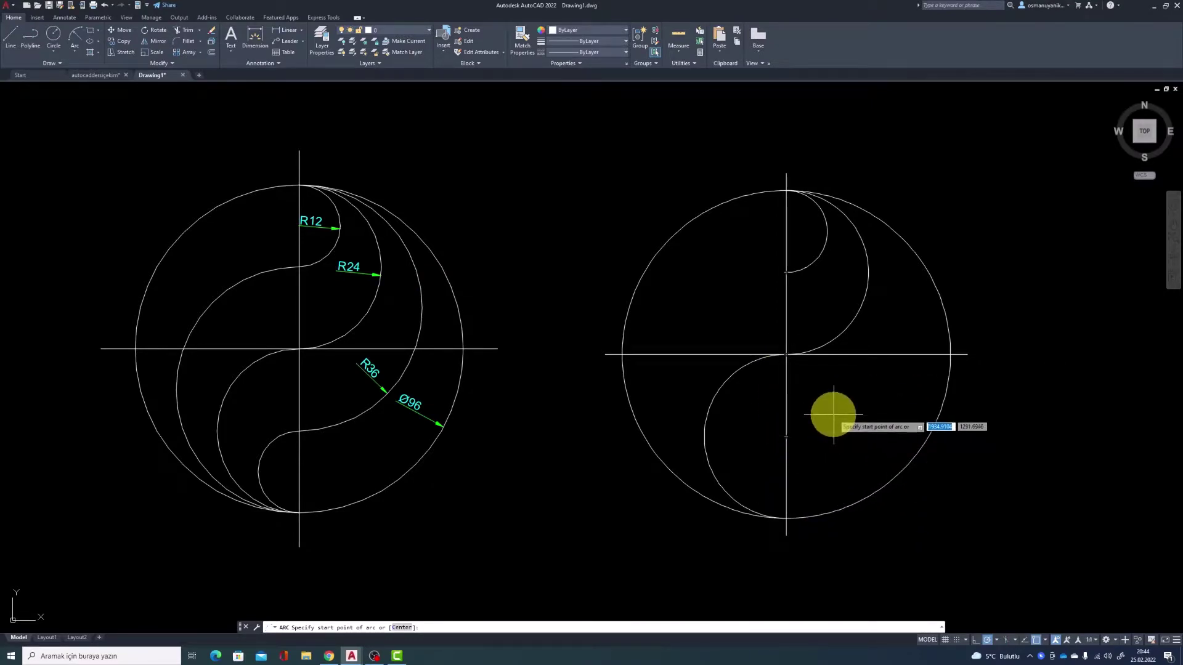
{"action": "key", "text": "F8"}
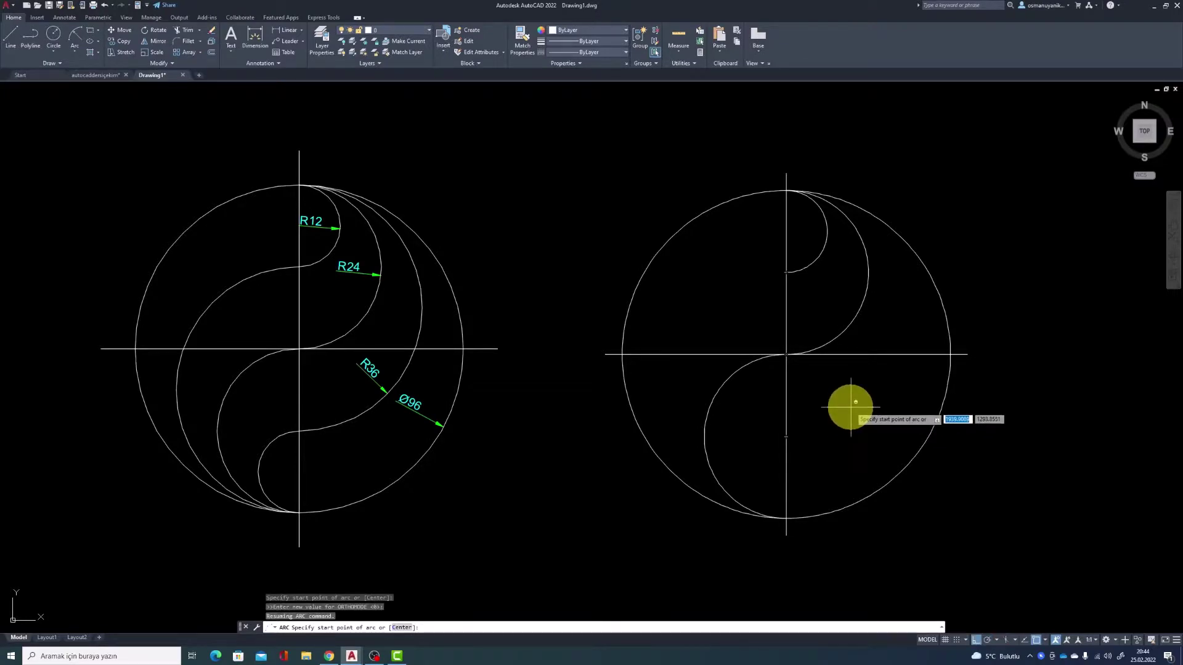
{"action": "right_click", "coordinate": [851, 408], "text": "shift"}
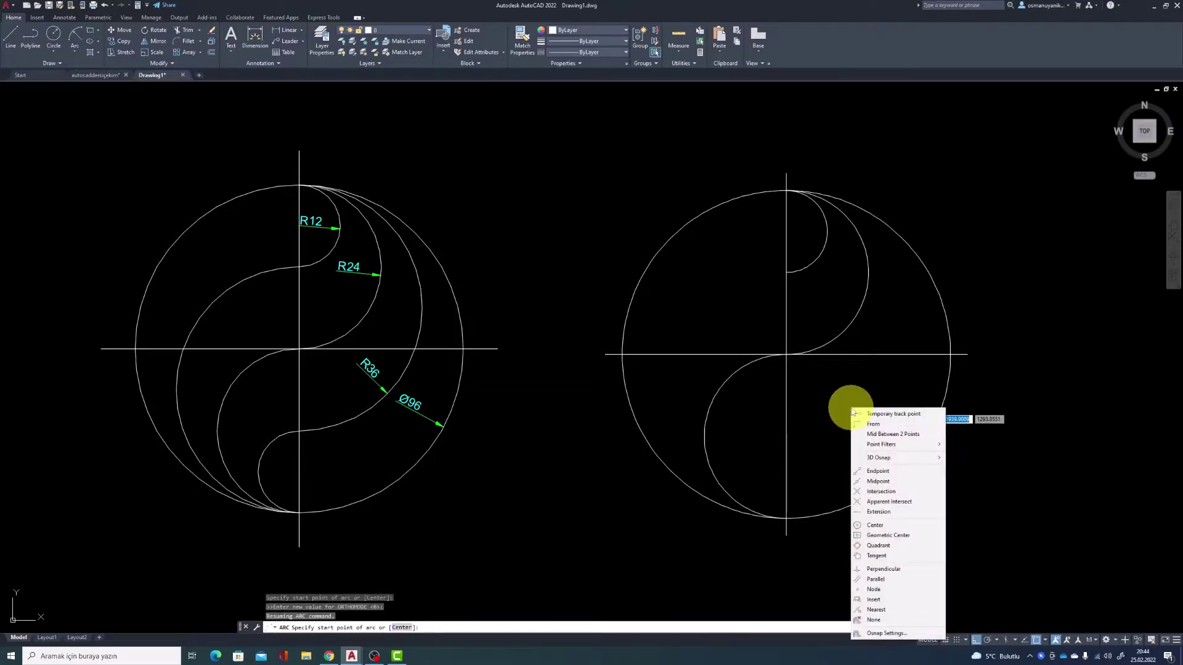
{"action": "left_click", "coordinate": [892, 435]}
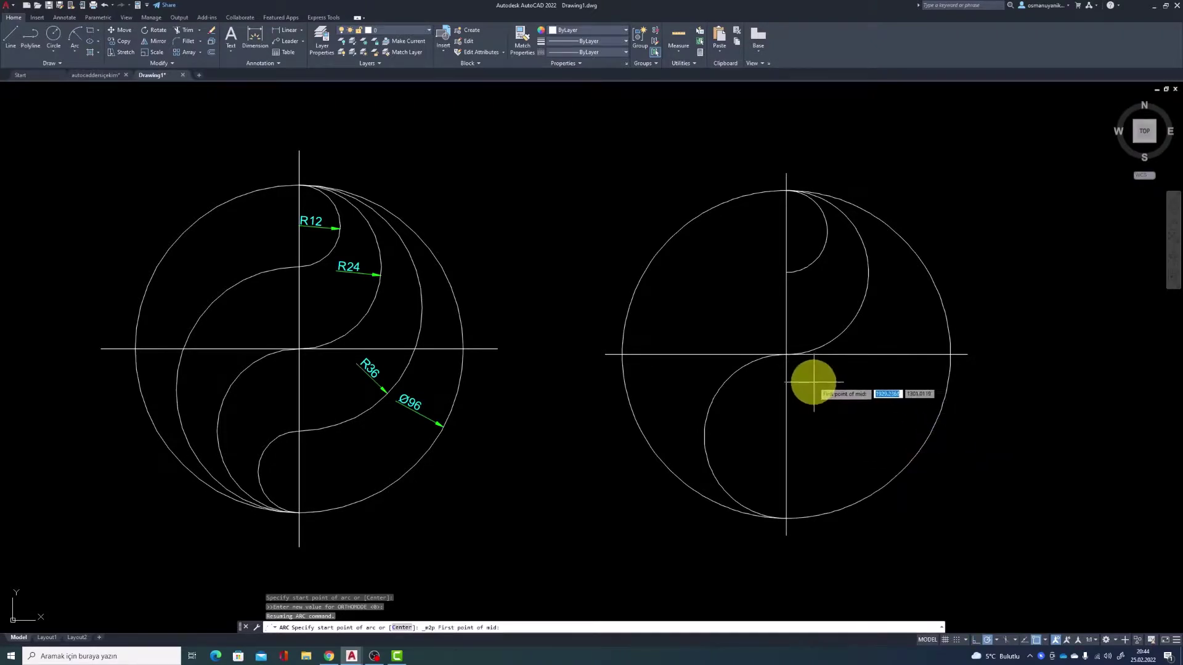
{"action": "left_click", "coordinate": [786, 355]}
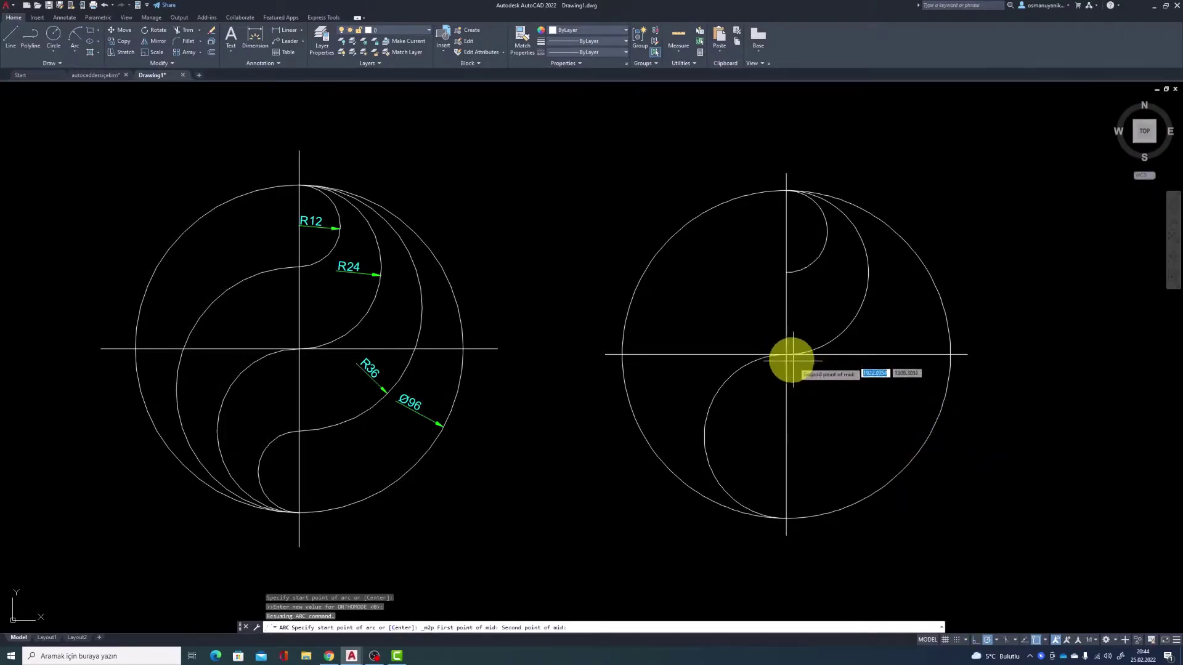
{"action": "left_click", "coordinate": [786, 518]}
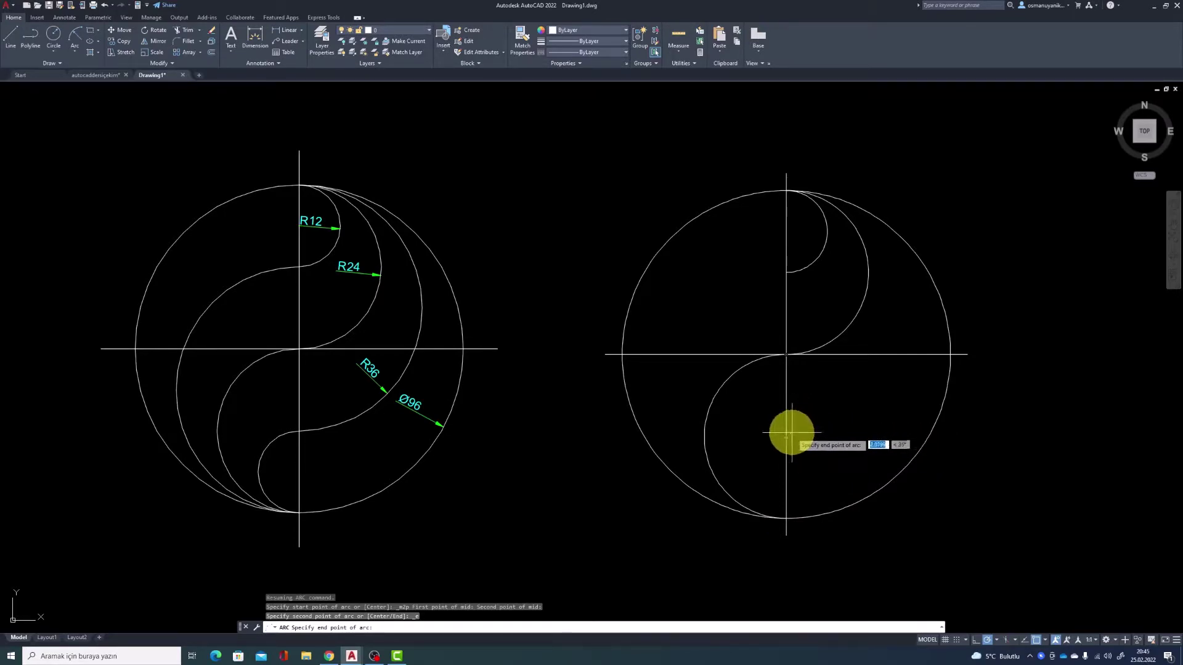
{"action": "left_click", "coordinate": [786, 519]}
{"action": "type", "text": "12"}
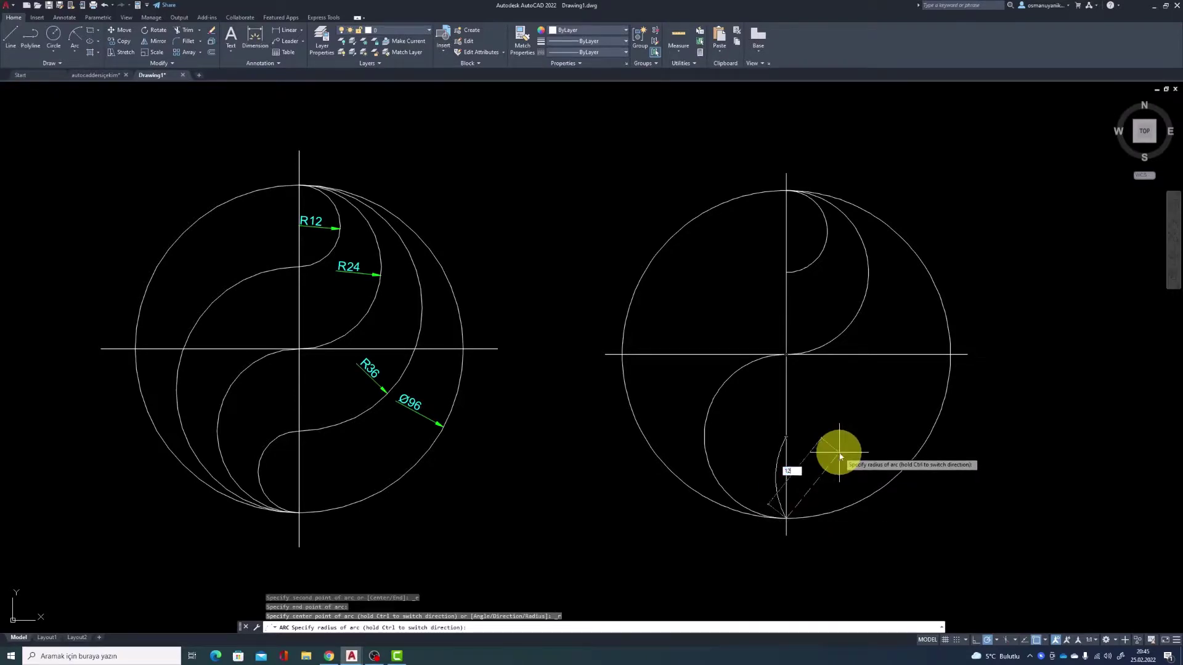
{"action": "key", "text": "Return"}
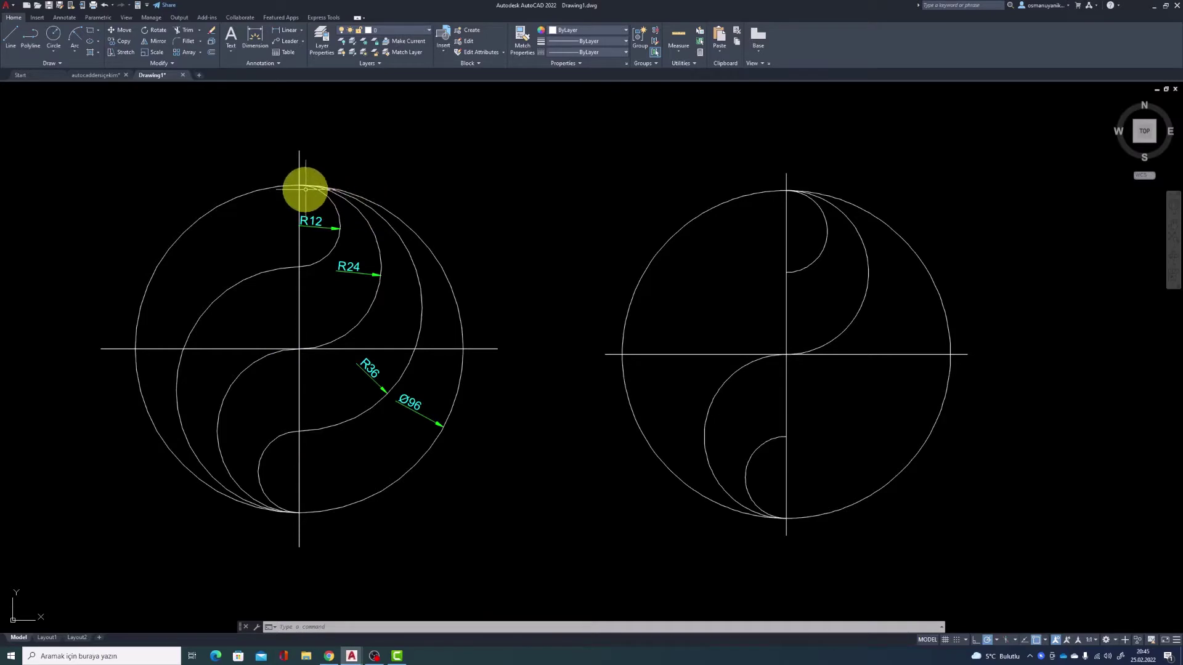
Draw an R36 arc from the lower small arc's end to the circle's top
{"action": "left_click", "coordinate": [77, 51]}
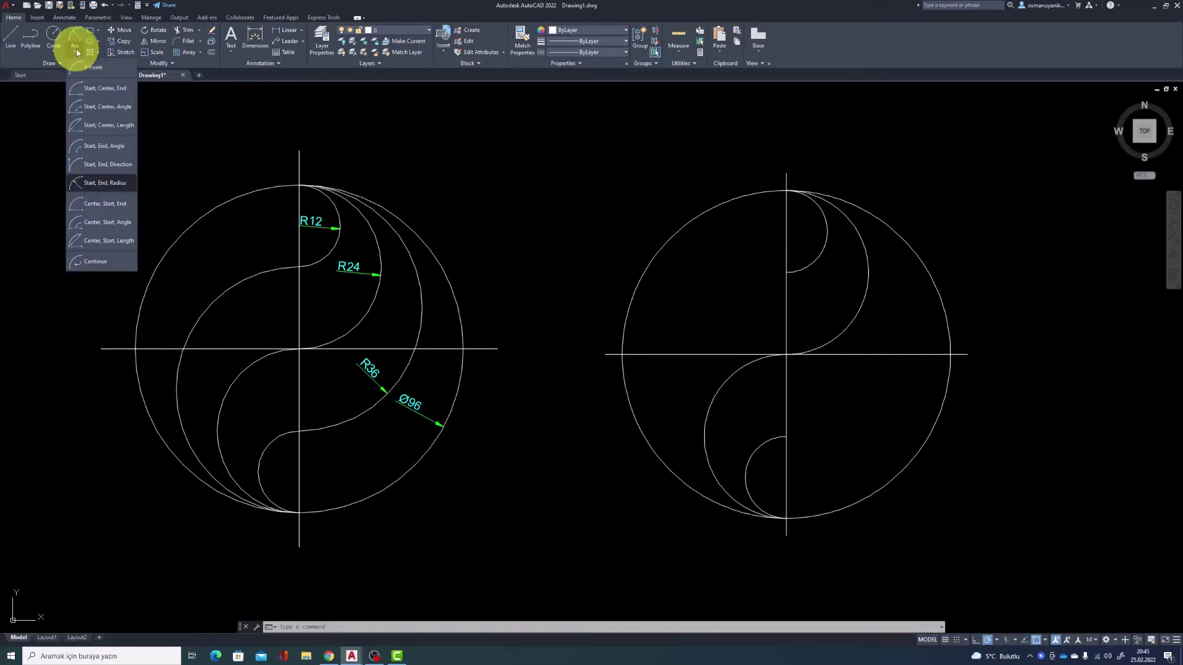
{"action": "left_click", "coordinate": [102, 185]}
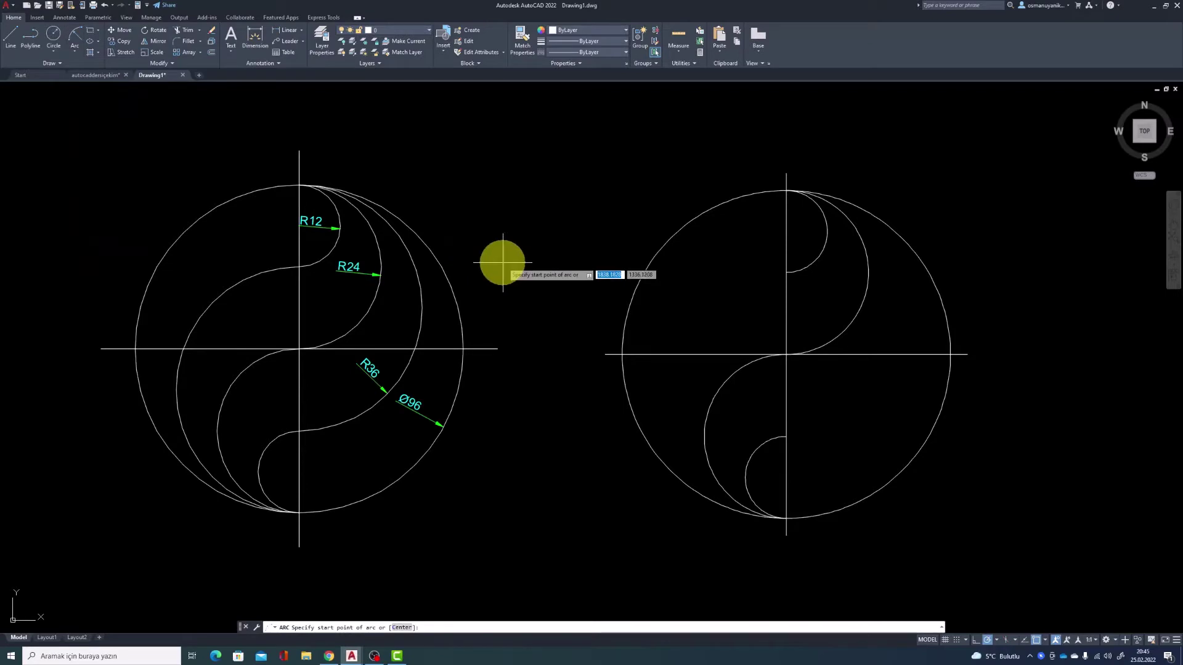
{"action": "left_click", "coordinate": [786, 437]}
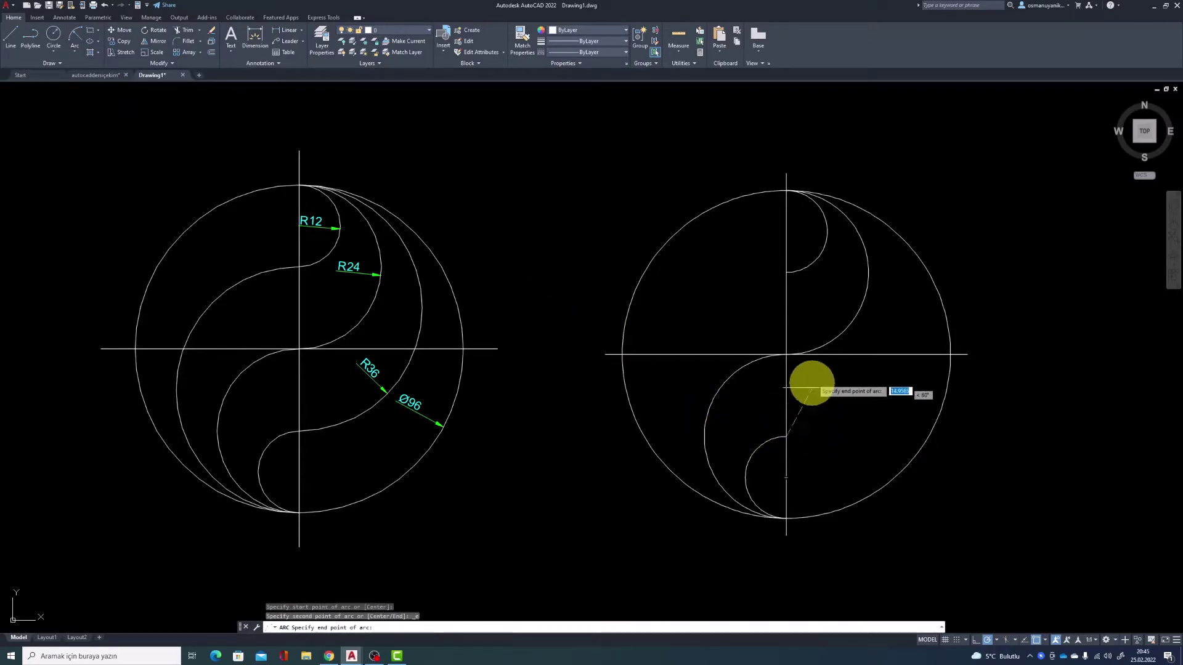
{"action": "left_click", "coordinate": [787, 191]}
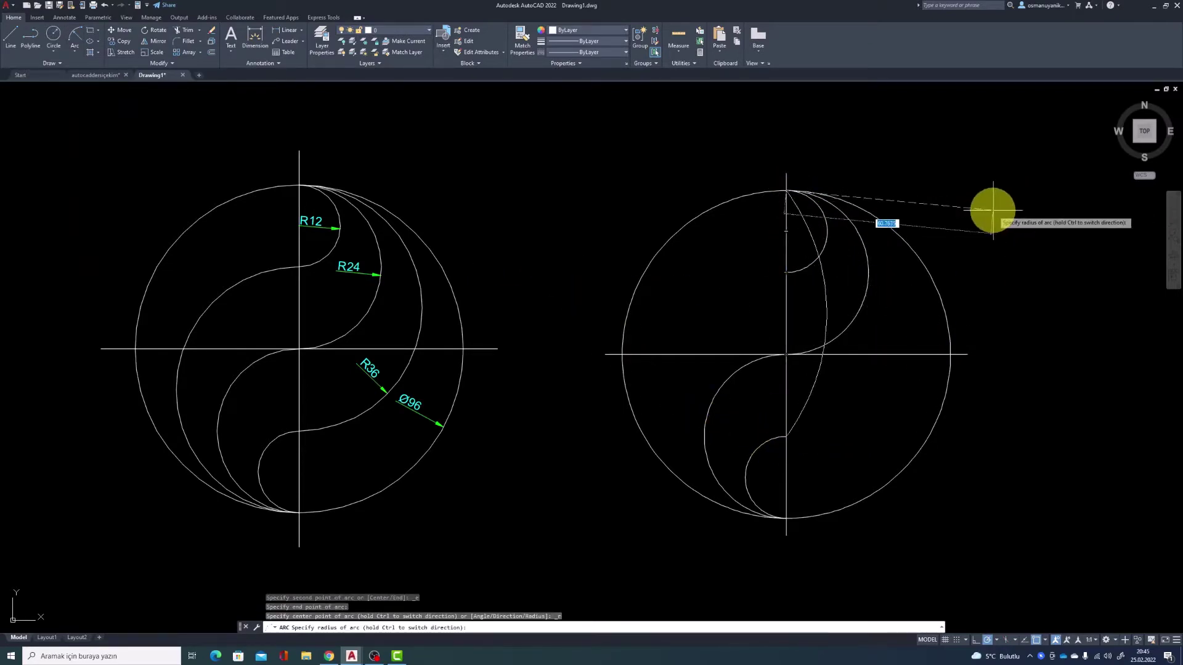
{"action": "type", "text": "36"}
{"action": "key", "text": "Return"}
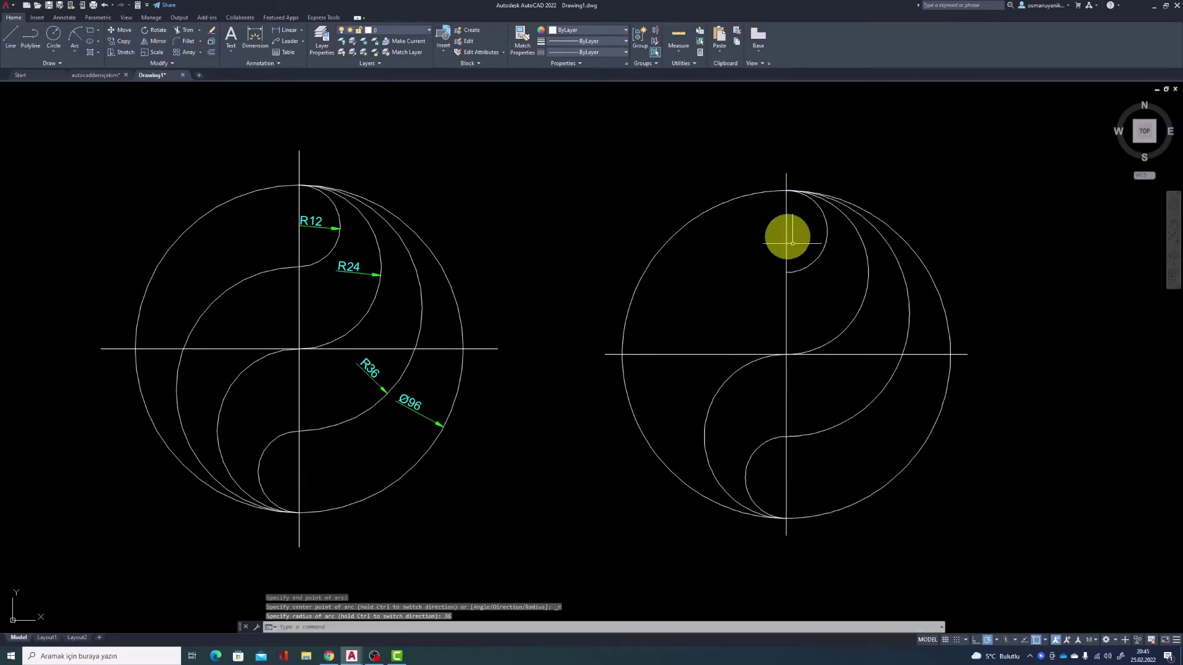
Draw an R36 arc from the upper small arc's end to the circle's bottom
{"action": "left_click", "coordinate": [80, 53]}
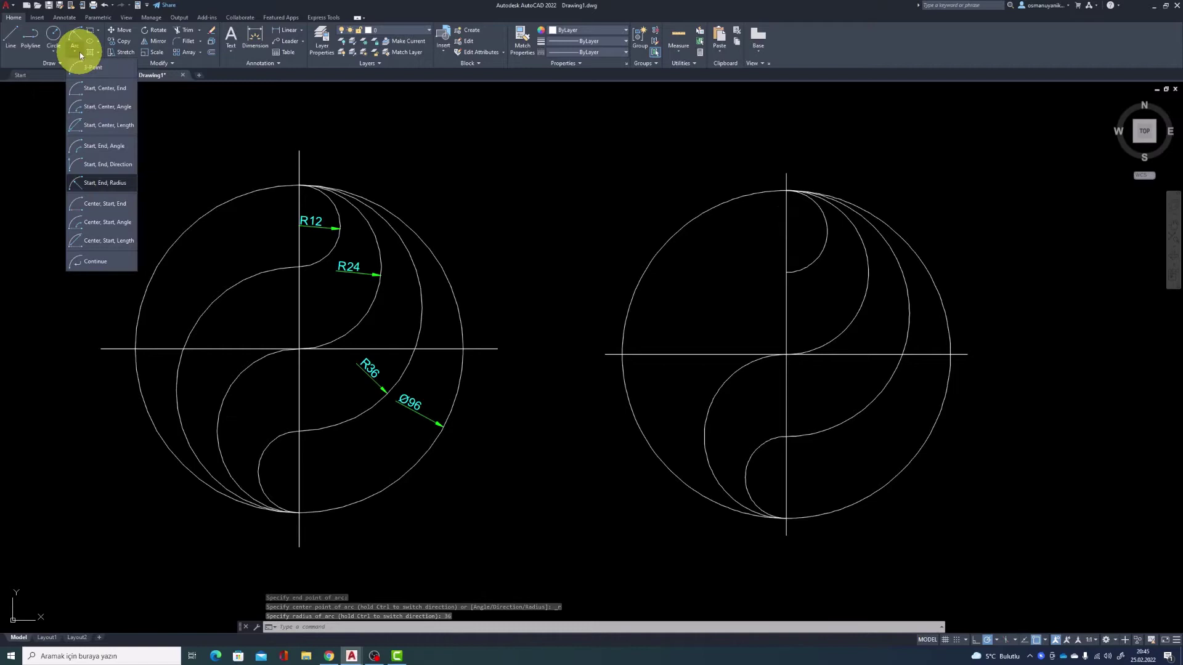
{"action": "left_click", "coordinate": [99, 182]}
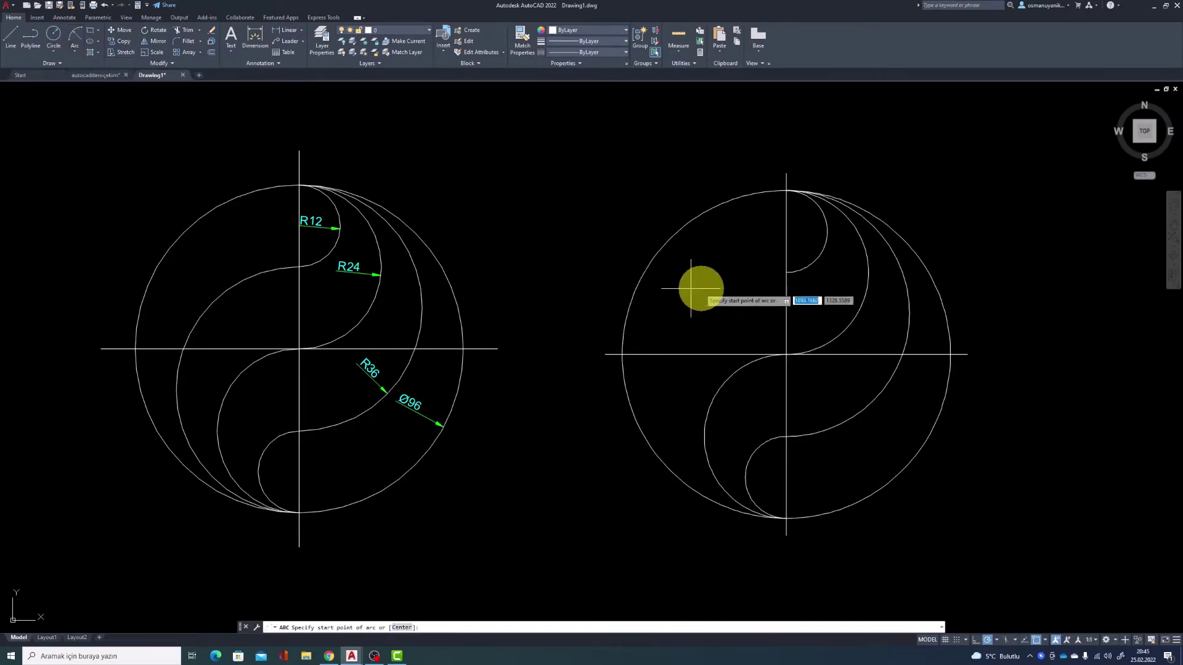
{"action": "left_click", "coordinate": [786, 271]}
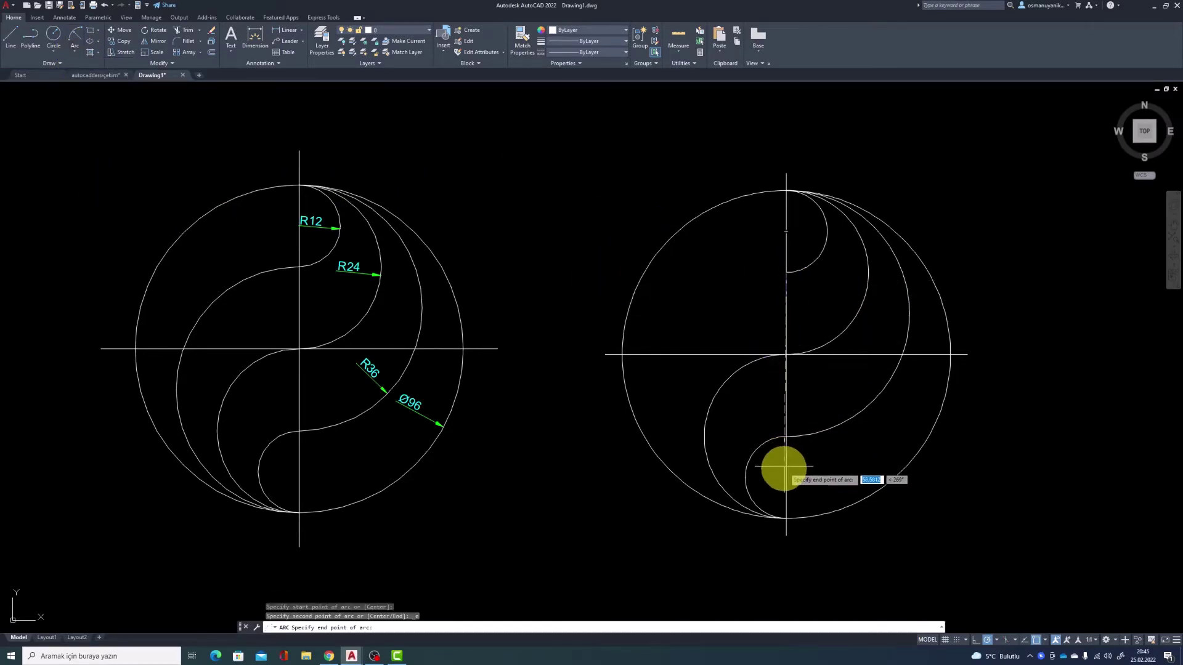
{"action": "left_click", "coordinate": [785, 517]}
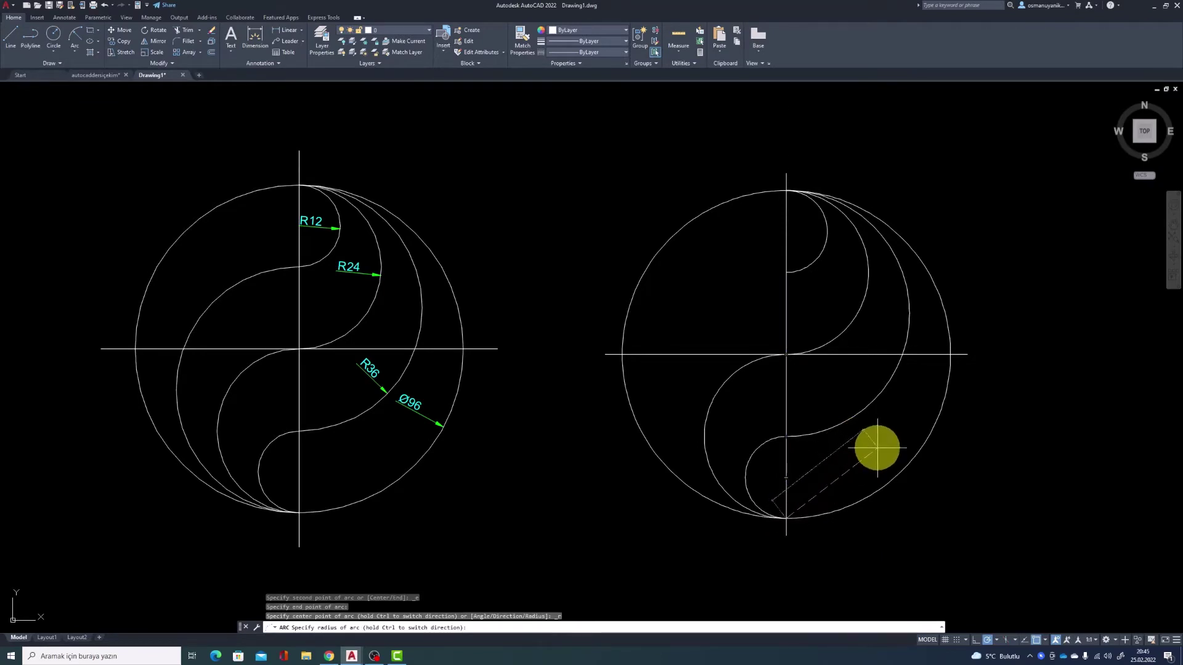
{"action": "type", "text": "36"}
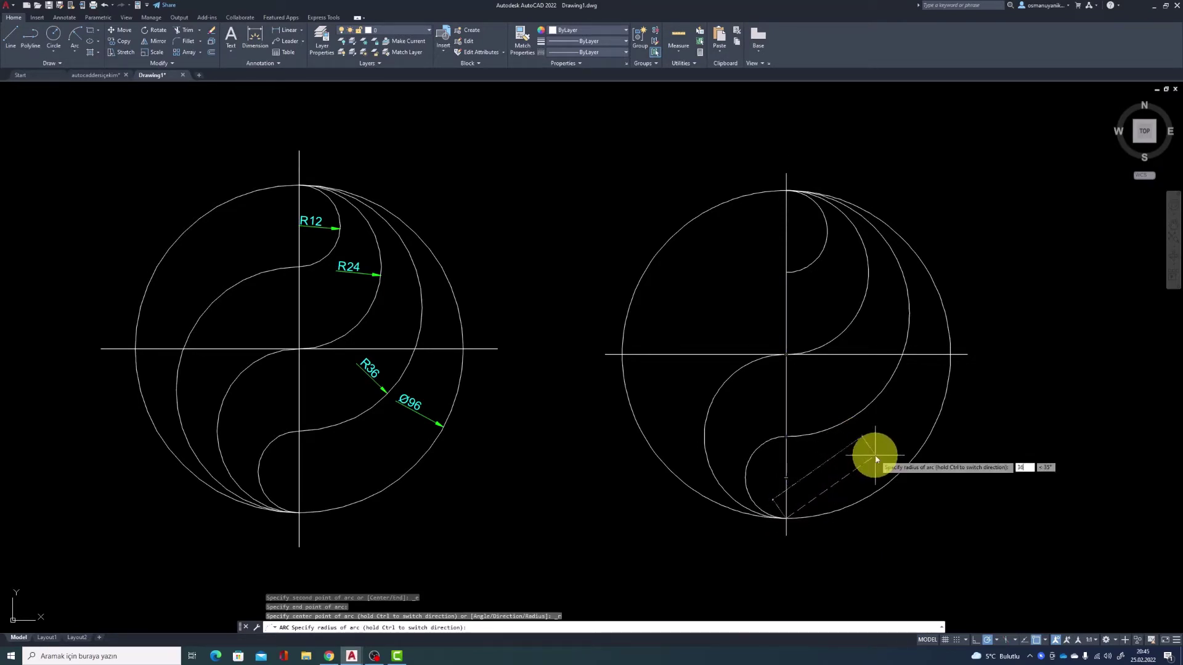
{"action": "key", "text": "Return"}
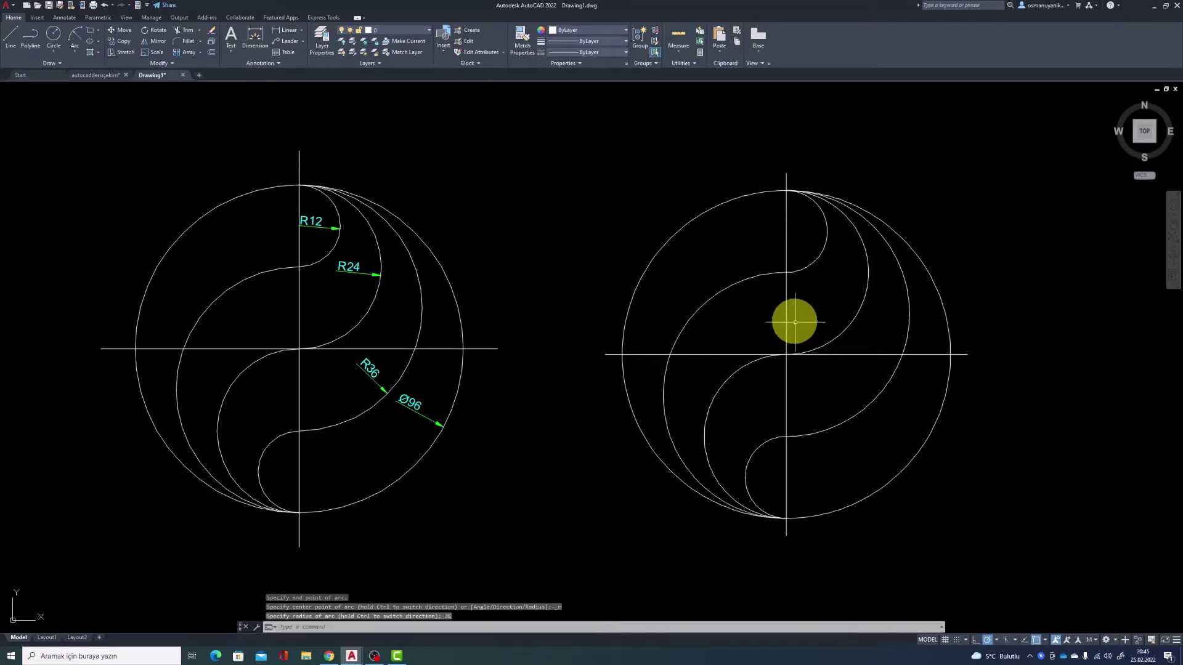